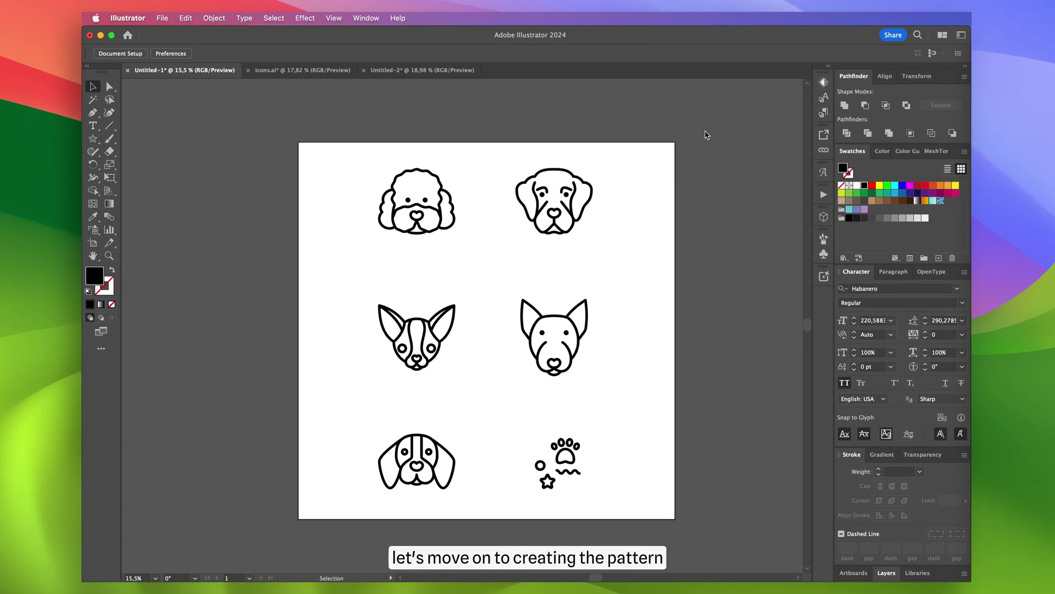
# - Hide the artboards and make a new pattern from all the dog icons and decorative elements
pyautogui.moveTo(463, 357); pyautogui.dragTo(301, 532)
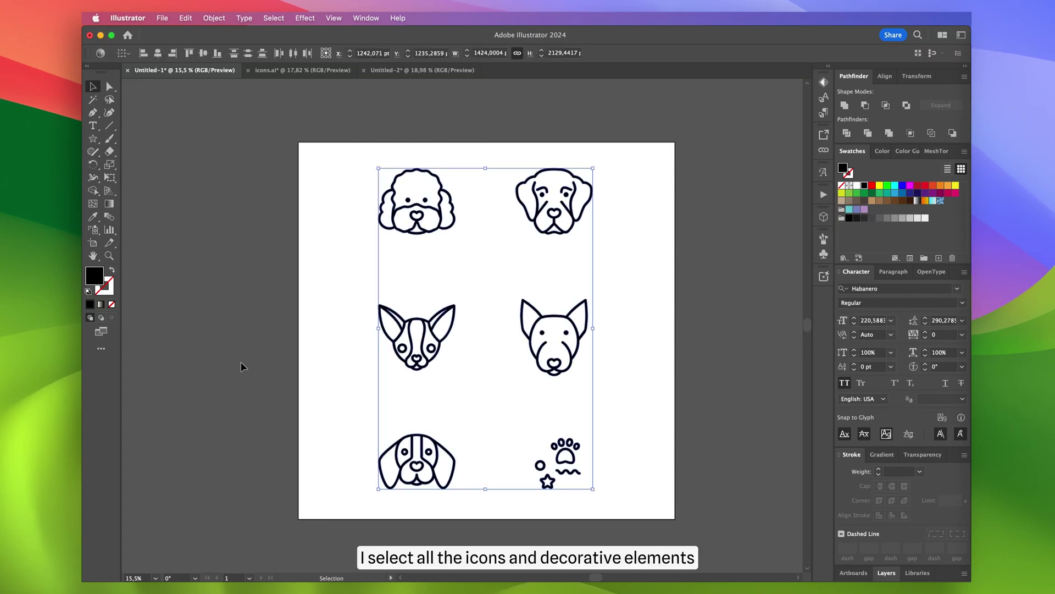
pyautogui.press('super+shift+h')
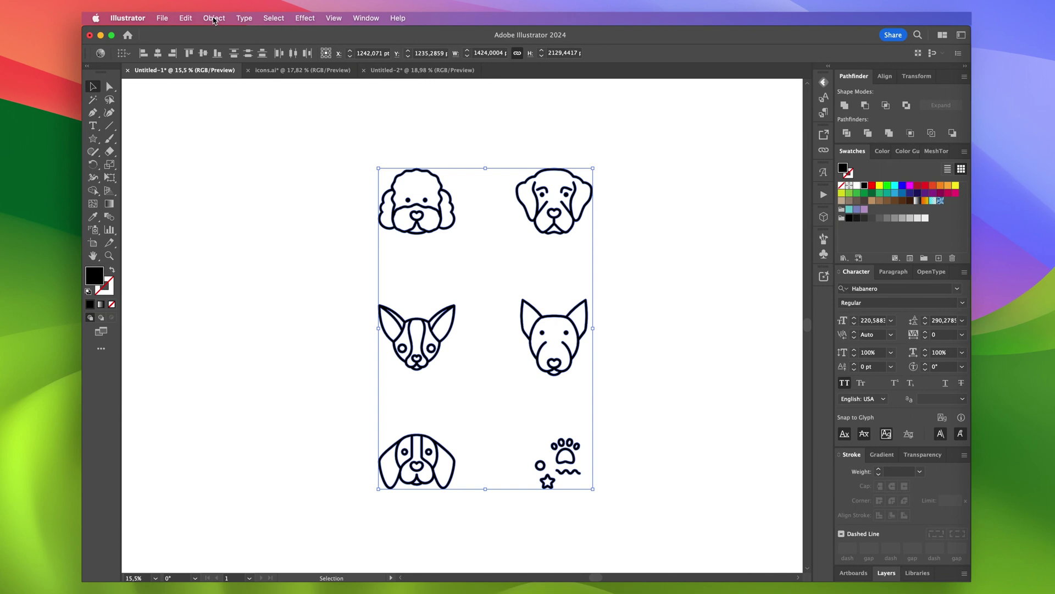
pyautogui.click(214, 19)
pyautogui.click(273, 328)
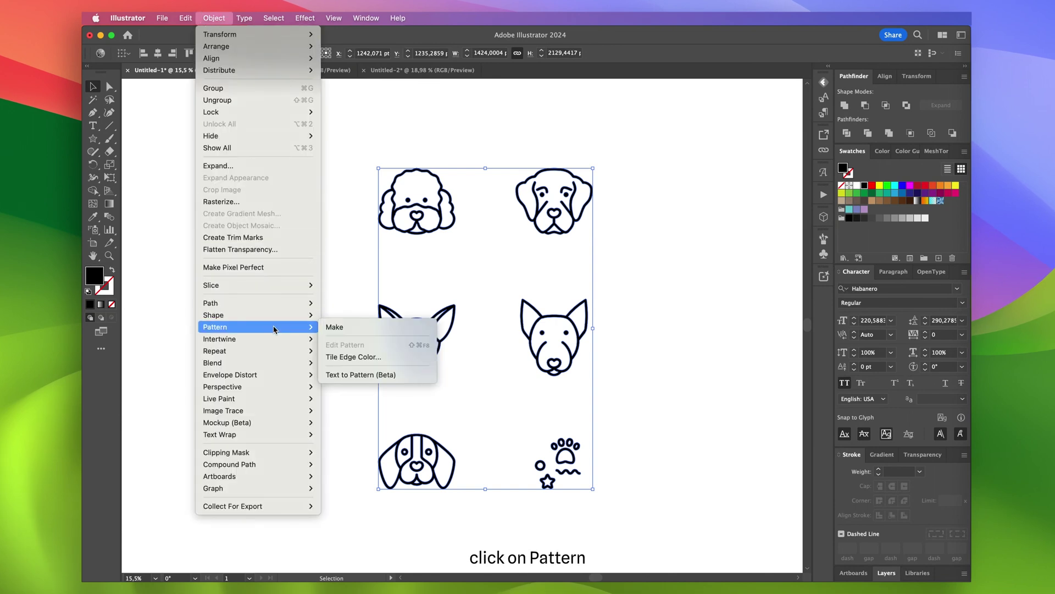
pyautogui.click(344, 329)
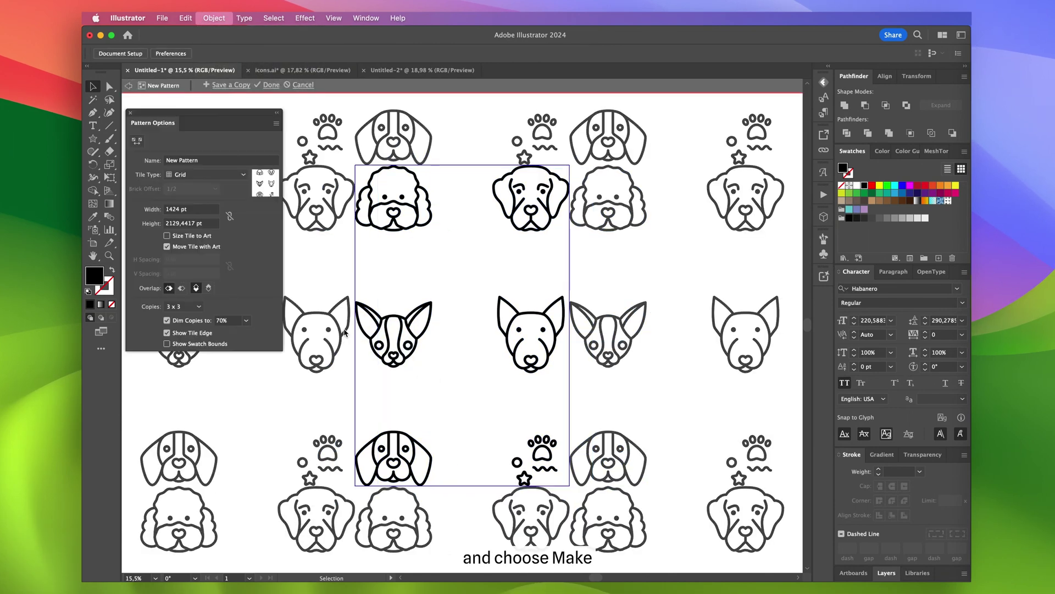
# - Set the pattern tile's width and height to 2500 pt each
pyautogui.doubleClick(171, 209)
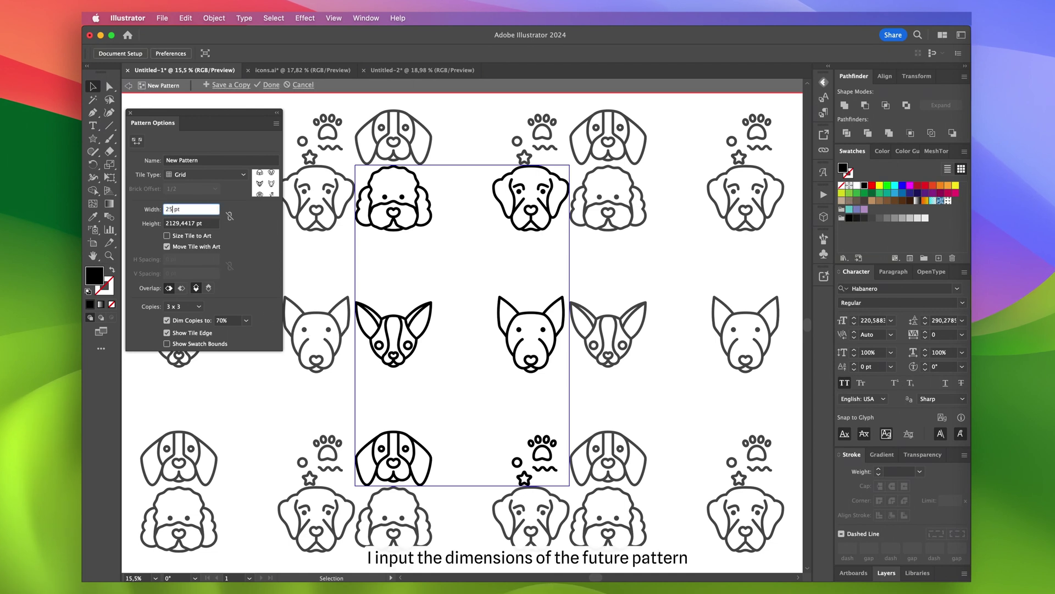
pyautogui.doubleClick(184, 224)
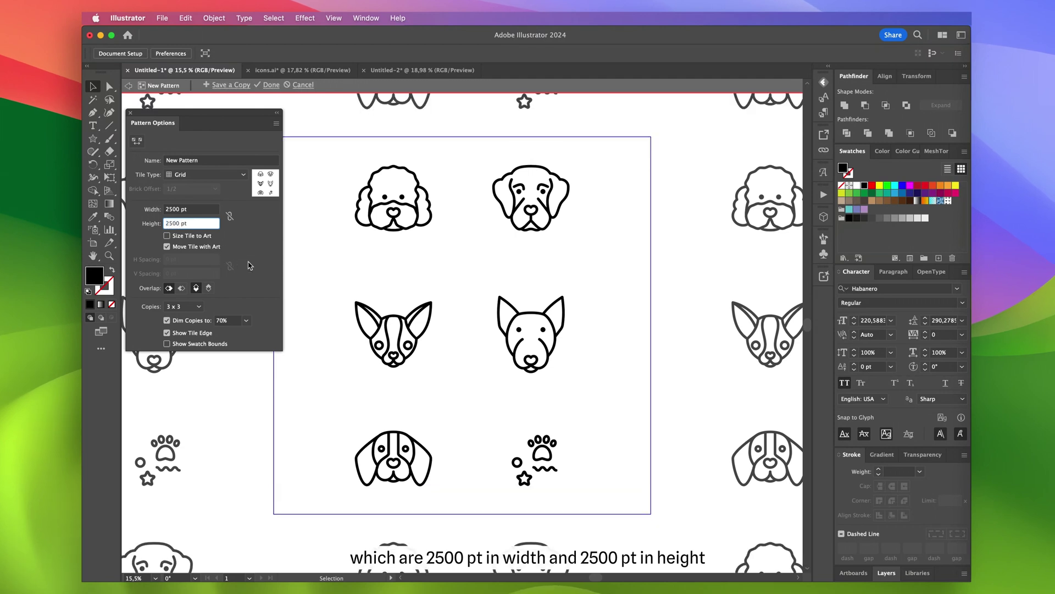
pyautogui.hscroll(-3, 377, 277)
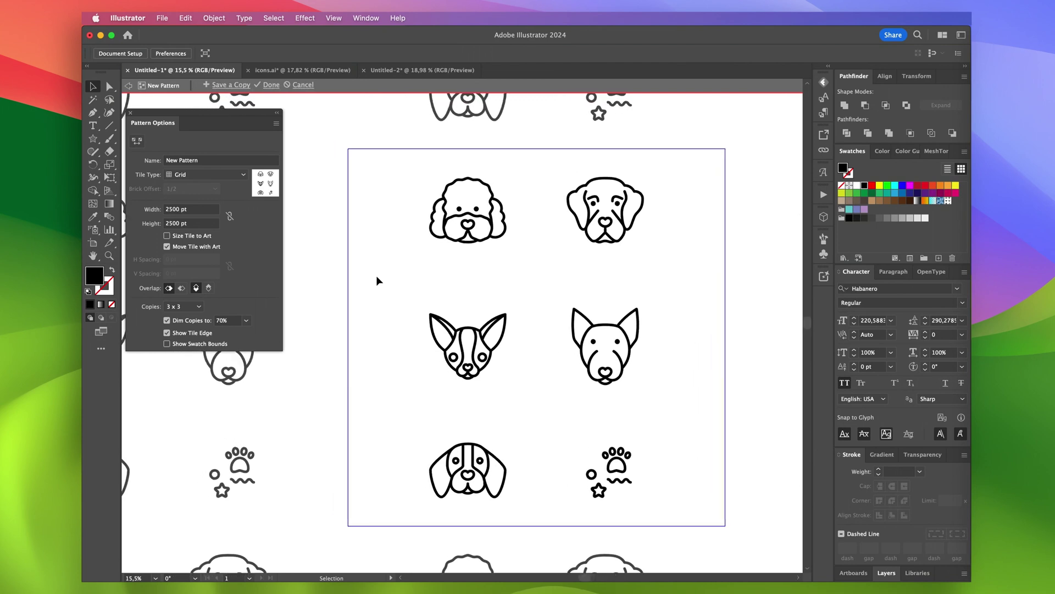
# - Place the poodle tilted on the tile's upper-left corner and the Chihuahua tilted to its lower right
pyautogui.click(478, 238)
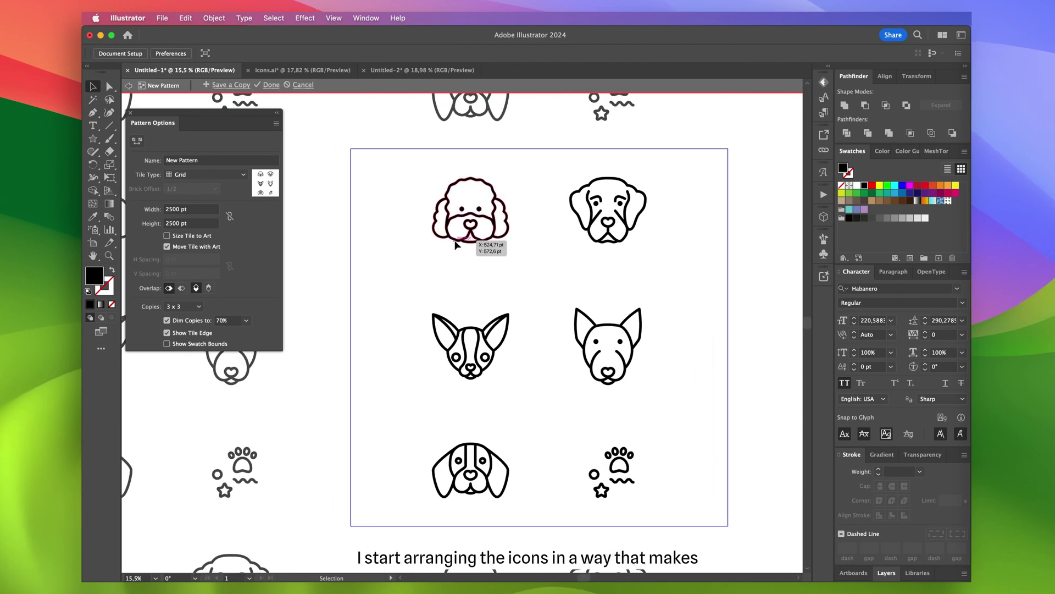
pyautogui.moveTo(501, 242); pyautogui.dragTo(412, 191)
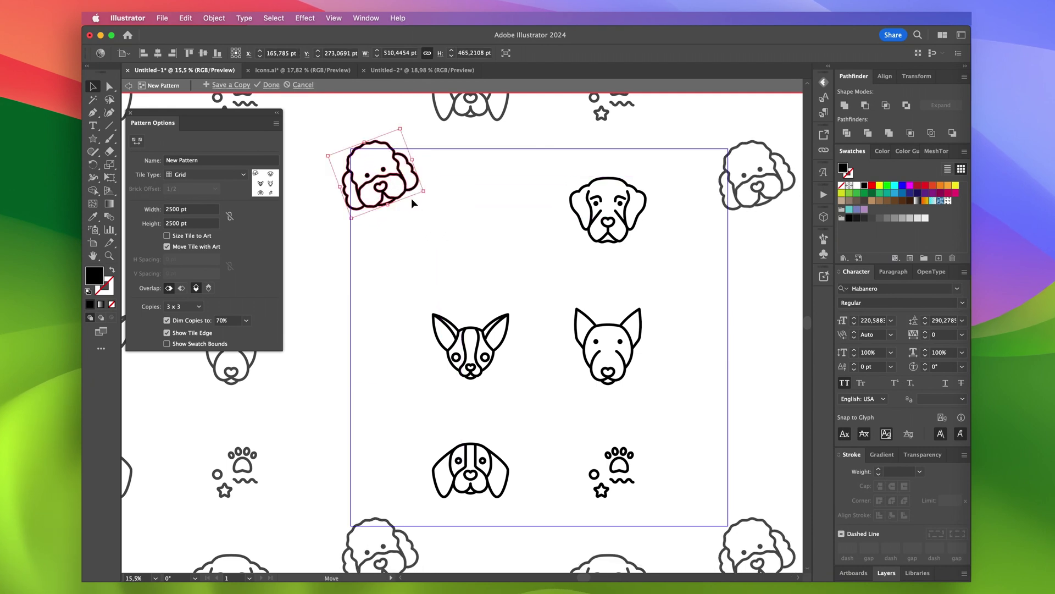
pyautogui.moveTo(506, 315); pyautogui.dragTo(528, 196)
pyautogui.moveTo(534, 192); pyautogui.dragTo(543, 207)
# - Move the Labrador icon below the corner poodle and rotate it sideways
pyautogui.moveTo(622, 215); pyautogui.dragTo(428, 299)
pyautogui.moveTo(458, 330); pyautogui.dragTo(459, 265)
pyautogui.moveTo(444, 288); pyautogui.dragTo(436, 276)
# - Move the bull terrier below the Chihuahua, rotate it sideways and adjust the spacing between the two icons
pyautogui.moveTo(638, 311); pyautogui.dragTo(551, 301)
pyautogui.moveTo(523, 323); pyautogui.dragTo(513, 341)
pyautogui.moveTo(532, 306); pyautogui.dragTo(533, 358)
pyautogui.moveTo(521, 352); pyautogui.dragTo(532, 331)
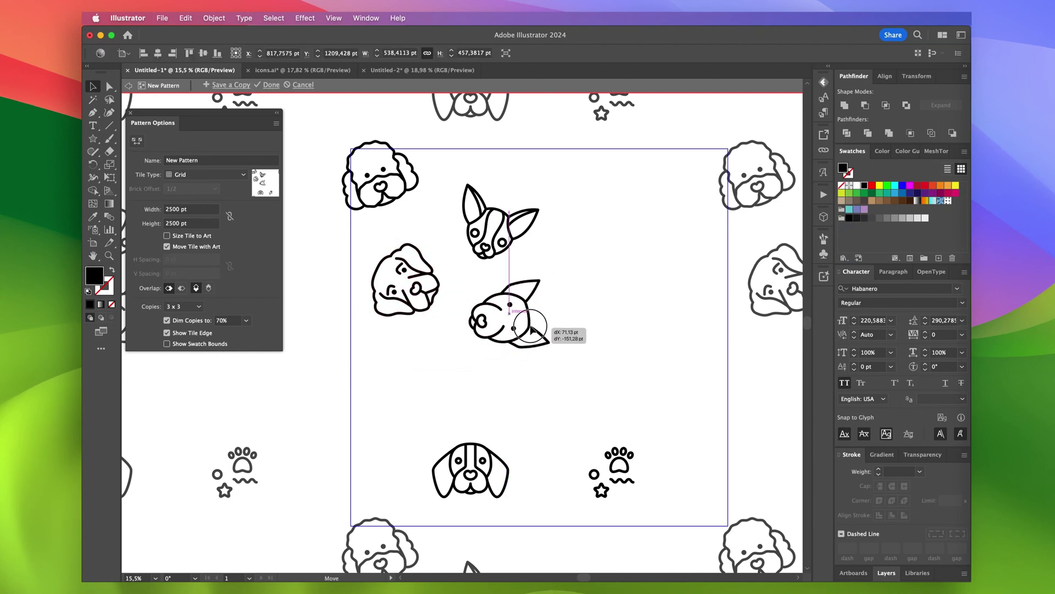
pyautogui.moveTo(505, 220); pyautogui.dragTo(493, 215)
# - Move the beagle up beneath the Labrador and place a poodle copy, rotated sideways, in the tile's upper right
pyautogui.moveTo(488, 447); pyautogui.dragTo(434, 368)
pyautogui.moveTo(464, 365); pyautogui.dragTo(468, 375)
pyautogui.moveTo(392, 198); pyautogui.dragTo(612, 253)
pyautogui.moveTo(647, 256); pyautogui.dragTo(637, 192)
pyautogui.moveTo(609, 221); pyautogui.dragTo(603, 229)
pyautogui.moveTo(455, 396); pyautogui.dragTo(473, 379)
# - Duplicate the Labrador onto the tile's top edge, rotate it upright and nudge the Chihuahua below it
pyautogui.moveTo(439, 285); pyautogui.dragTo(598, 150)
pyautogui.moveTo(611, 124); pyautogui.dragTo(568, 175)
pyautogui.moveTo(503, 165); pyautogui.dragTo(499, 180)
# - Duplicate the bull terrier onto the lower part of the tile's left edge and rotate it nearly upright
pyautogui.moveTo(486, 316); pyautogui.dragTo(341, 454)
pyautogui.moveTo(405, 466); pyautogui.dragTo(405, 308)
pyautogui.moveTo(392, 464); pyautogui.dragTo(375, 463)
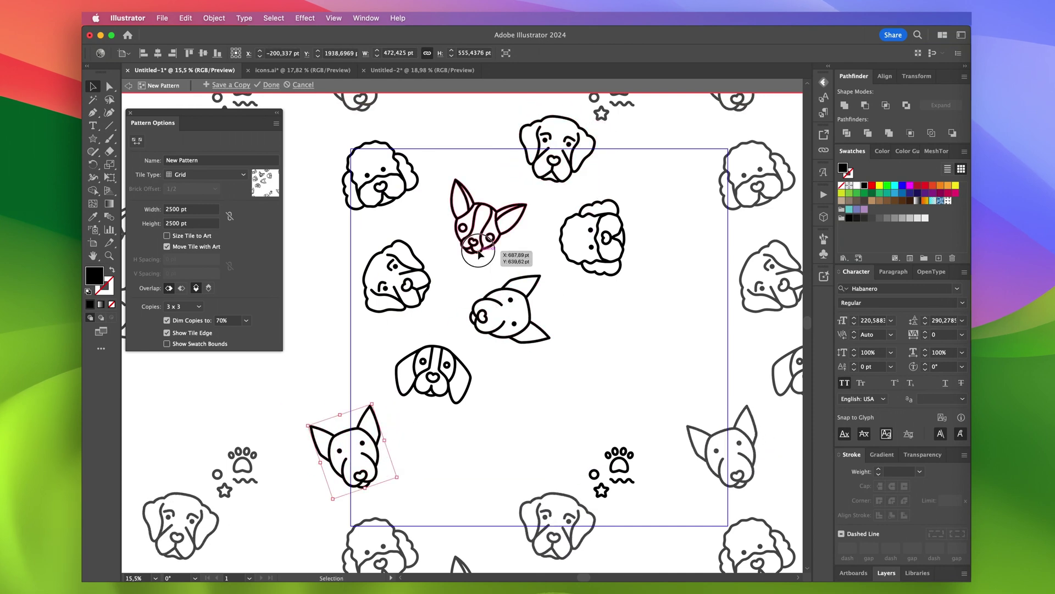
# - Duplicate the Chihuahua into the tile's lower left, beside the bull terrier, and rotate it further
pyautogui.moveTo(478, 250); pyautogui.dragTo(454, 498)
pyautogui.moveTo(509, 449); pyautogui.dragTo(487, 473)
pyautogui.moveTo(465, 473); pyautogui.dragTo(463, 479)
# - Place a copy of the Labrador right of the central bull terrier and rotate it to a slight tilt
pyautogui.moveTo(425, 289); pyautogui.dragTo(582, 424)
pyautogui.moveTo(583, 402); pyautogui.dragTo(660, 335)
pyautogui.moveTo(668, 305); pyautogui.dragTo(626, 354)
# - Duplicate the poodle below the central bull terrier and rotate the copy upright
pyautogui.moveTo(611, 268); pyautogui.dragTo(568, 448)
pyautogui.moveTo(585, 380); pyautogui.dragTo(587, 446)
pyautogui.moveTo(575, 437); pyautogui.dragTo(572, 428)
# - Duplicate the beagle into the tile's lower right and nudge the edge bull terrier, top Labrador and upper Chihuahua
pyautogui.moveTo(456, 374); pyautogui.dragTo(673, 475)
pyautogui.moveTo(378, 459); pyautogui.dragTo(384, 464)
pyautogui.moveTo(575, 162); pyautogui.dragTo(558, 164)
pyautogui.moveTo(497, 220); pyautogui.dragTo(496, 229)
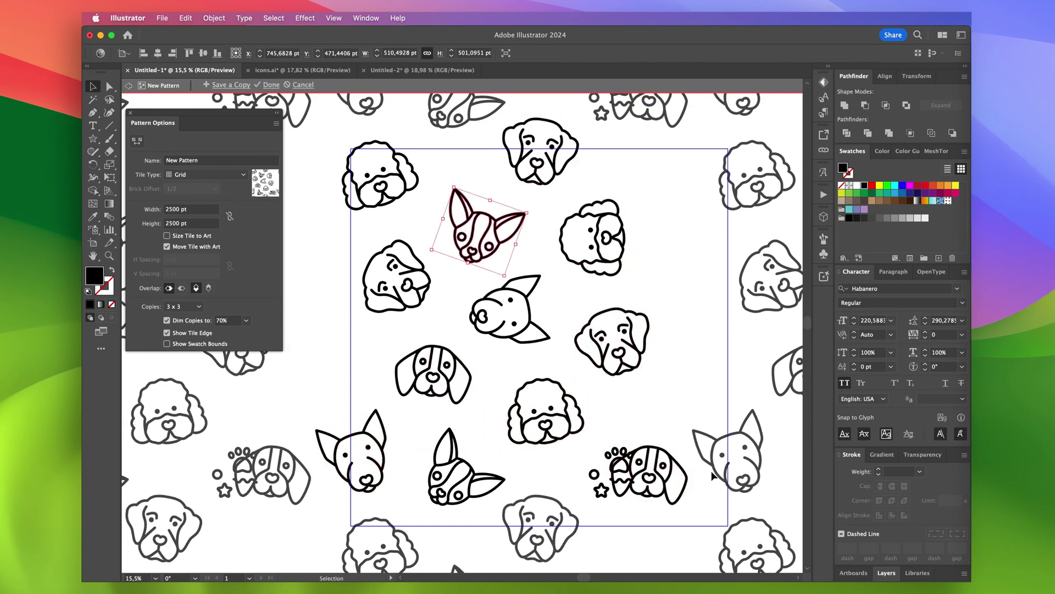
# - Move the decorative elements above the lower-right beagle and tilt that beagle
pyautogui.moveTo(583, 437); pyautogui.dragTo(630, 498)
pyautogui.keyDown('shift'); pyautogui.click(668, 470); pyautogui.keyUp('shift')
pyautogui.moveTo(626, 475); pyautogui.dragTo(627, 434)
pyautogui.click(644, 484)
pyautogui.moveTo(687, 503); pyautogui.dragTo(676, 439)
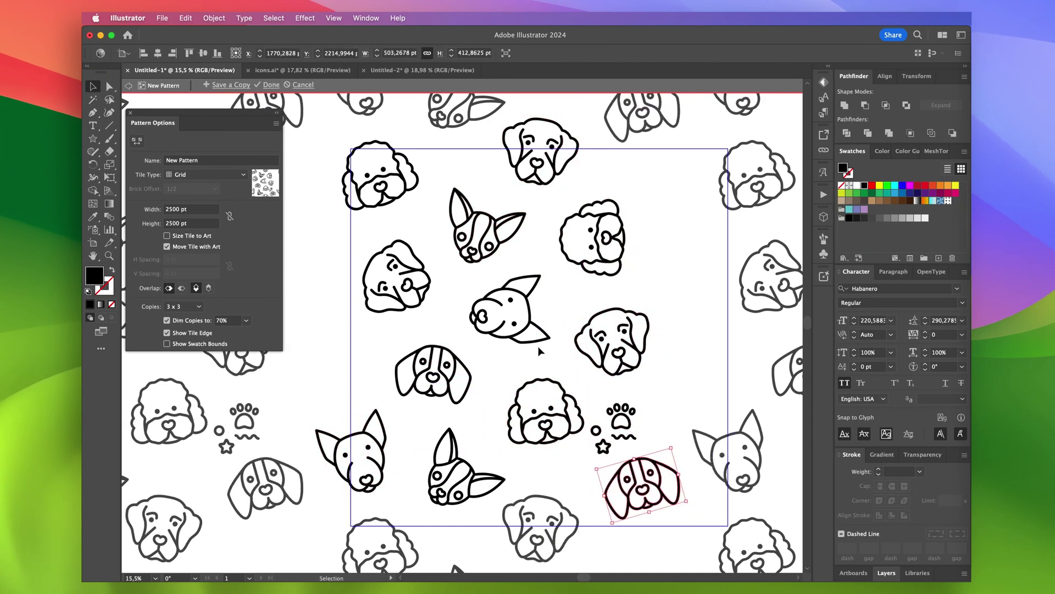
# - Duplicate the bull terrier onto the tile's upper right edge, rotate it, and shift the lower-right beagle onto the bottom edge
pyautogui.moveTo(528, 324); pyautogui.dragTo(725, 357)
pyautogui.moveTo(753, 378); pyautogui.dragTo(743, 309)
pyautogui.moveTo(711, 360); pyautogui.dragTo(681, 162)
pyautogui.moveTo(661, 494); pyautogui.dragTo(669, 430)
pyautogui.moveTo(664, 168); pyautogui.dragTo(688, 272)
pyautogui.moveTo(669, 432); pyautogui.dragTo(677, 538)
pyautogui.moveTo(687, 274); pyautogui.dragTo(692, 272)
# - Adjust the spacing of the upper-right poodle, both inner Labradors and the right-edge bull terrier
pyautogui.moveTo(597, 242); pyautogui.dragTo(592, 245)
pyautogui.moveTo(636, 315); pyautogui.dragTo(641, 307)
pyautogui.moveTo(404, 280); pyautogui.dragTo(415, 288)
pyautogui.moveTo(693, 280); pyautogui.dragTo(698, 278)
# - Duplicate the Chihuahua onto the tile's right edge below the bull terrier and rotate it sideways
pyautogui.moveTo(481, 254); pyautogui.dragTo(697, 406)
pyautogui.moveTo(719, 422); pyautogui.dragTo(725, 367)
# - Move the decorative elements down beside the bottom-edge beagle and shift the lower poodle toward the lower right
pyautogui.moveTo(574, 427); pyautogui.dragTo(576, 424)
pyautogui.moveTo(595, 453); pyautogui.dragTo(642, 400)
pyautogui.moveTo(632, 414); pyautogui.dragTo(648, 503)
pyautogui.moveTo(581, 418); pyautogui.dragTo(627, 458)
# - Even out the gaps around both Labradors, both poodles, both beagles and the lower Chihuahua in the tile
pyautogui.moveTo(641, 325); pyautogui.dragTo(644, 328)
pyautogui.moveTo(626, 448); pyautogui.dragTo(612, 425)
pyautogui.moveTo(672, 532); pyautogui.dragTo(677, 519)
pyautogui.moveTo(465, 384); pyautogui.dragTo(483, 379)
pyautogui.moveTo(469, 476); pyautogui.dragTo(468, 461)
pyautogui.moveTo(546, 164); pyautogui.dragTo(518, 164)
pyautogui.moveTo(598, 247); pyautogui.dragTo(599, 223)
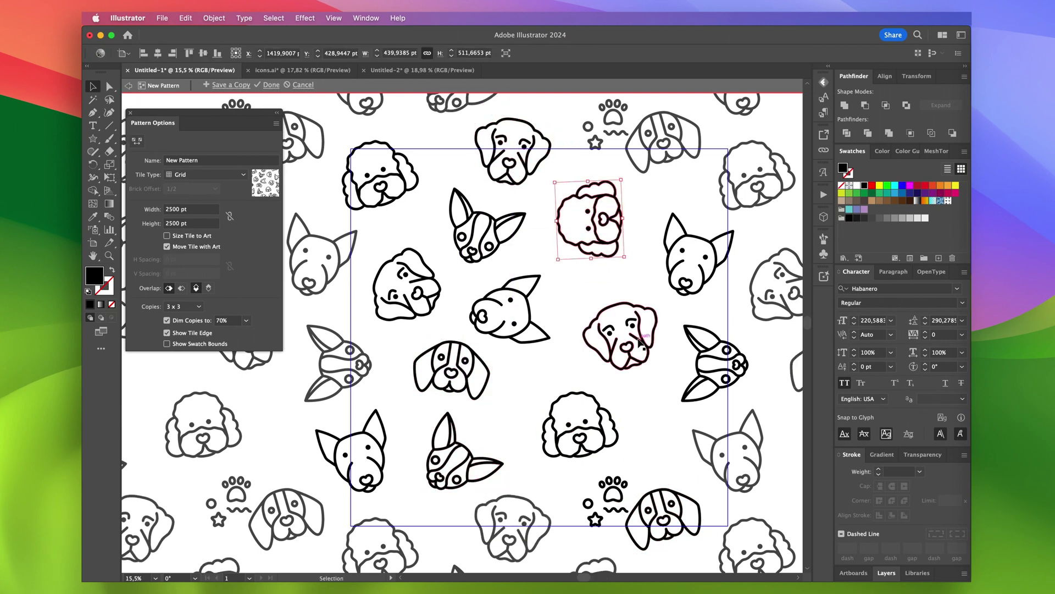
# - Shift the central bull terrier, both inner Chihuahuas, the inner beagle, the left Labrador and the lower poodle for balanced spacing
pyautogui.moveTo(530, 309); pyautogui.dragTo(549, 307)
pyautogui.moveTo(496, 234); pyautogui.dragTo(504, 237)
pyautogui.moveTo(474, 367); pyautogui.dragTo(483, 368)
pyautogui.moveTo(493, 469); pyautogui.dragTo(488, 464)
pyautogui.moveTo(426, 286); pyautogui.dragTo(429, 280)
pyautogui.moveTo(609, 429); pyautogui.dragTo(620, 439)
pyautogui.moveTo(482, 370)
pyautogui.mouseDown()
pyautogui.moveTo(515, 383)
pyautogui.moveTo(480, 364)
pyautogui.mouseUp()
pyautogui.moveTo(482, 448); pyautogui.dragTo(494, 427)
# - Move the inner beagle to the tile's centre and delete the sideways bull terrier there
pyautogui.moveTo(483, 365); pyautogui.dragTo(513, 336)
pyautogui.click(520, 311)
pyautogui.press('Delete')
# - Nudge the inner Chihuahuas, both inner Labradors and the central beagle to close the gap at the tile's centre
pyautogui.moveTo(492, 237); pyautogui.dragTo(495, 244)
pyautogui.moveTo(421, 281); pyautogui.dragTo(419, 287)
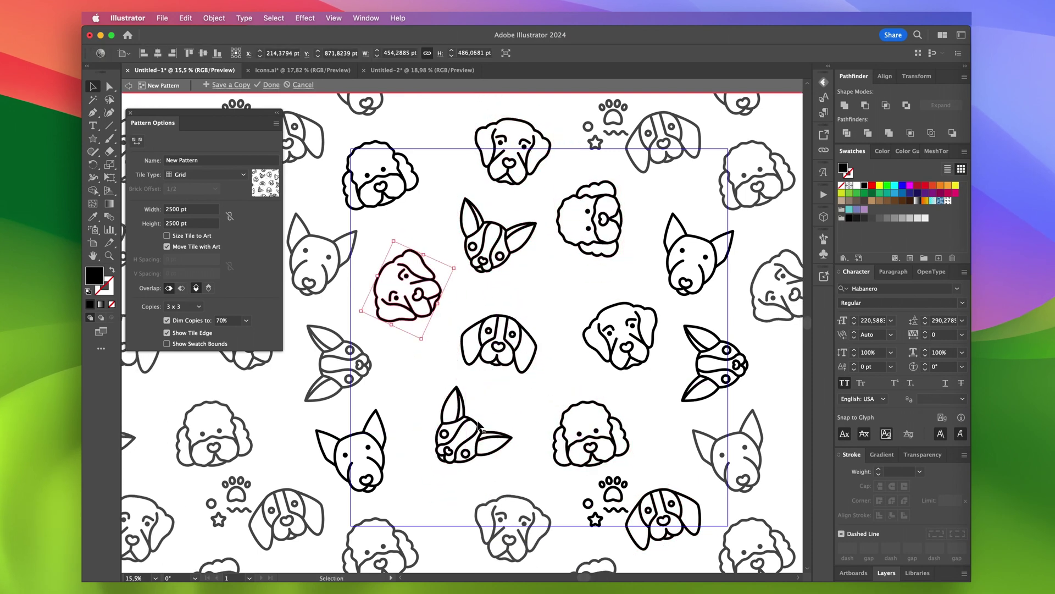
pyautogui.moveTo(479, 427); pyautogui.dragTo(473, 429)
pyautogui.moveTo(512, 360); pyautogui.dragTo(519, 361)
pyautogui.moveTo(633, 360); pyautogui.dragTo(625, 353)
pyautogui.moveTo(436, 302); pyautogui.dragTo(440, 302)
pyautogui.moveTo(478, 438); pyautogui.dragTo(475, 440)
pyautogui.moveTo(514, 353); pyautogui.dragTo(514, 367)
# - Adjust the position and tilt of the upper-right poodle and right Labrador, and nudge the neighbouring dog icons
pyautogui.moveTo(613, 246); pyautogui.dragTo(622, 254)
pyautogui.moveTo(700, 294); pyautogui.dragTo(701, 294)
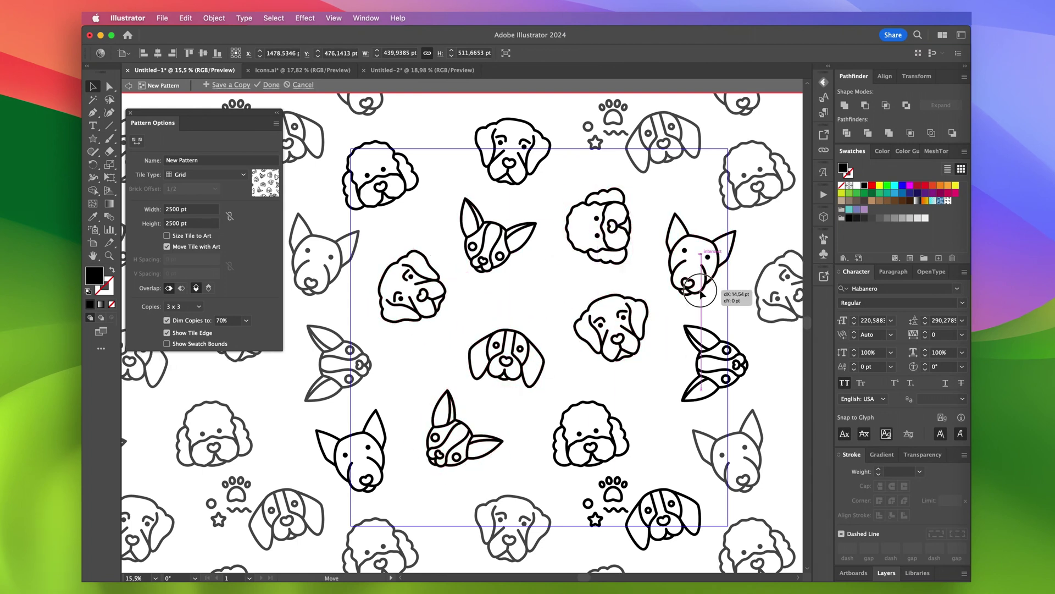
pyautogui.moveTo(630, 342); pyautogui.dragTo(623, 353)
pyautogui.moveTo(542, 376); pyautogui.dragTo(538, 369)
pyautogui.moveTo(445, 459); pyautogui.dragTo(449, 463)
pyautogui.moveTo(628, 256); pyautogui.dragTo(631, 263)
pyautogui.moveTo(490, 254); pyautogui.dragTo(494, 254)
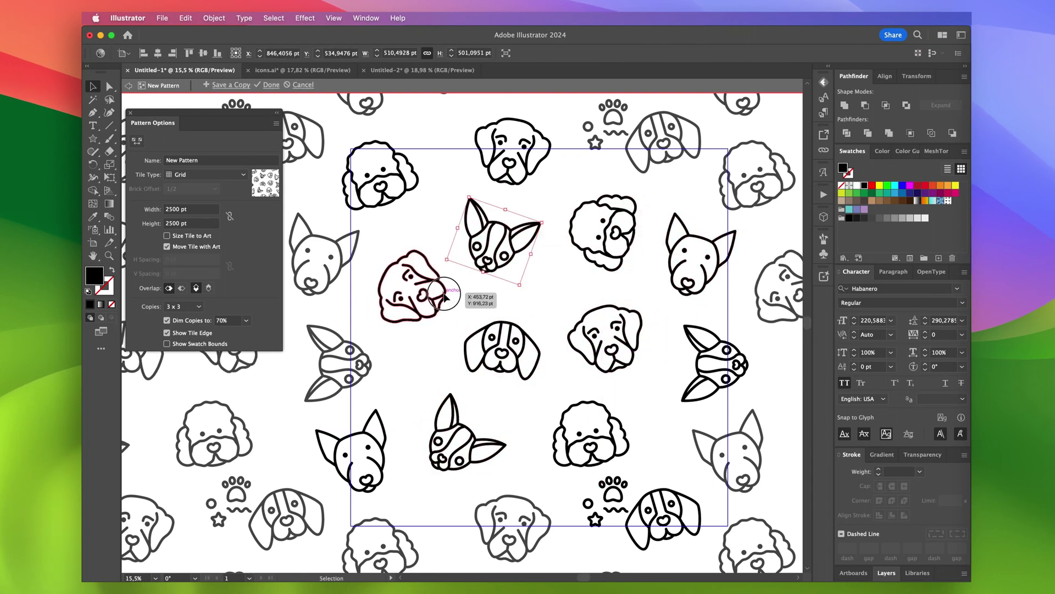
# - Spread the paw, star, wavy line and circle into separate gaps between the dogs, and copy the circle near the bottom edge
pyautogui.moveTo(621, 483); pyautogui.dragTo(565, 281)
pyautogui.moveTo(598, 518); pyautogui.dragTo(661, 454)
pyautogui.moveTo(616, 510); pyautogui.dragTo(427, 218)
pyautogui.moveTo(446, 220); pyautogui.dragTo(446, 229)
pyautogui.moveTo(522, 409); pyautogui.dragTo(423, 502)
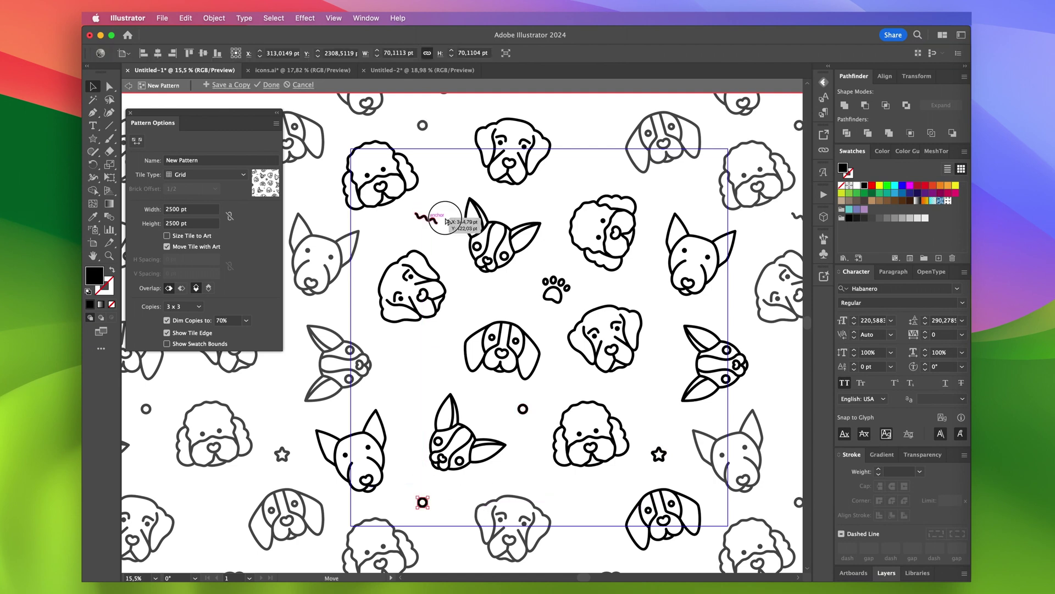
# - Add paw copies left of the central beagle and in the upper right, plus a star above the beagle, adjusting nearby dogs
pyautogui.moveTo(501, 321); pyautogui.dragTo(421, 367)
pyautogui.moveTo(661, 453); pyautogui.dragTo(480, 296)
pyautogui.moveTo(424, 375); pyautogui.dragTo(683, 191)
pyautogui.moveTo(665, 520); pyautogui.dragTo(660, 516)
pyautogui.moveTo(700, 261); pyautogui.dragTo(705, 268)
pyautogui.moveTo(680, 188); pyautogui.dragTo(681, 194)
pyautogui.moveTo(603, 236); pyautogui.dragTo(605, 239)
# - Duplicate the circle, wavy line and star into empty gaps, including a star on the left edge and a circle on the right edge
pyautogui.moveTo(523, 409); pyautogui.dragTo(662, 351)
pyautogui.moveTo(426, 218)
pyautogui.mouseDown()
pyautogui.moveTo(559, 462)
pyautogui.moveTo(525, 469)
pyautogui.moveTo(544, 452)
pyautogui.mouseUp()
pyautogui.click(543, 435)
pyautogui.moveTo(481, 298); pyautogui.dragTo(355, 310)
pyautogui.moveTo(527, 409); pyautogui.dragTo(732, 414)
# - Move the circle up beside the right Labrador and place a rotated paw copy above the lower-right star
pyautogui.moveTo(665, 350); pyautogui.dragTo(646, 292)
pyautogui.moveTo(567, 288); pyautogui.dragTo(671, 404)
pyautogui.click(675, 419)
pyautogui.moveTo(660, 394); pyautogui.dragTo(663, 396)
# - Add a wavy line beside the right Labrador and a star near the upper-left poodle, and adjust the nearby small elements
pyautogui.moveTo(528, 466)
pyautogui.mouseDown()
pyautogui.moveTo(665, 345)
pyautogui.moveTo(678, 357)
pyautogui.mouseUp()
pyautogui.moveTo(666, 354); pyautogui.dragTo(670, 357)
pyautogui.moveTo(523, 412)
pyautogui.mouseDown()
pyautogui.moveTo(559, 359)
pyautogui.moveTo(528, 413)
pyautogui.moveTo(414, 435)
pyautogui.moveTo(451, 174)
pyautogui.mouseUp()
pyautogui.click(523, 421)
pyautogui.moveTo(426, 218); pyautogui.dragTo(427, 226)
pyautogui.moveTo(524, 415); pyautogui.dragTo(498, 406)
pyautogui.click(515, 434)
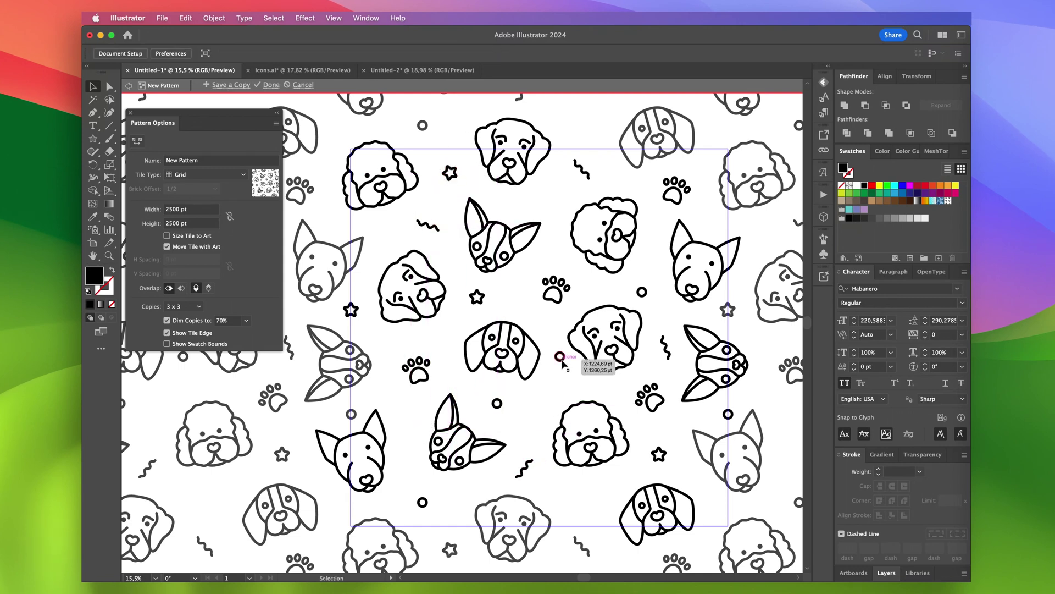
# - Place a circle between the upper Chihuahua and poodle, and a rotated star copy above the lower poodle
pyautogui.moveTo(561, 361); pyautogui.dragTo(530, 204)
pyautogui.moveTo(476, 298); pyautogui.dragTo(557, 385)
pyautogui.moveTo(567, 393); pyautogui.dragTo(573, 384)
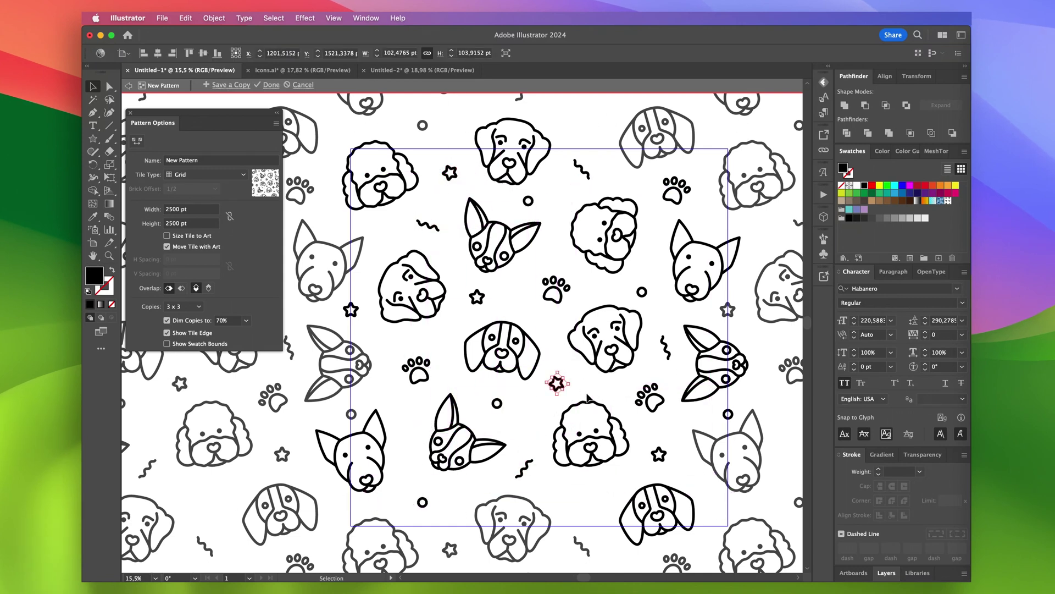
pyautogui.click(587, 396)
# - Check the icon spacing across the repeated tiles and set the pattern preview copies to 5 x 5
pyautogui.scroll(-3, 532, 310)
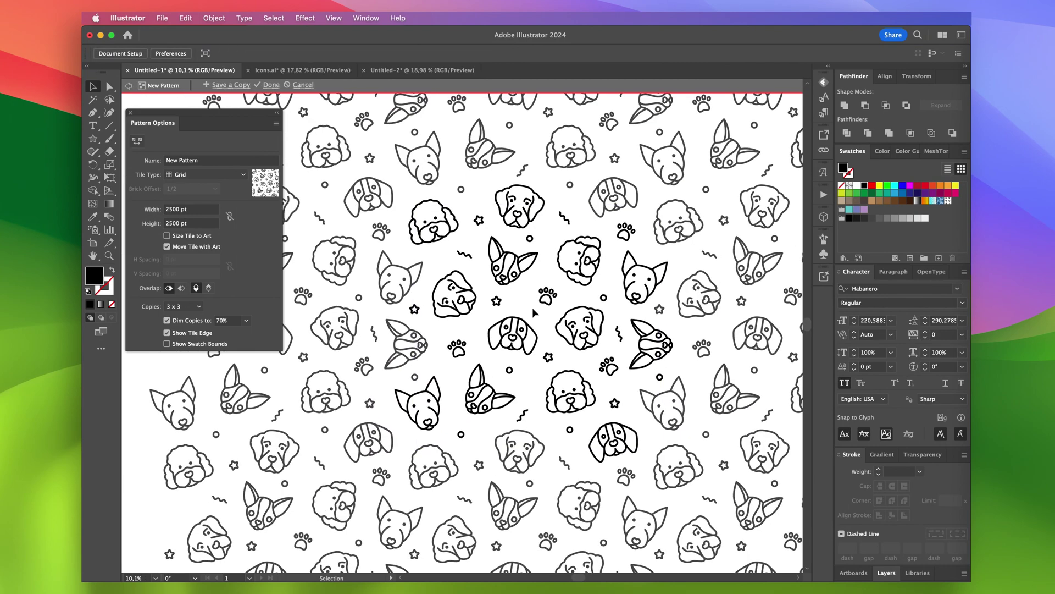
pyautogui.scroll(1, 533, 308)
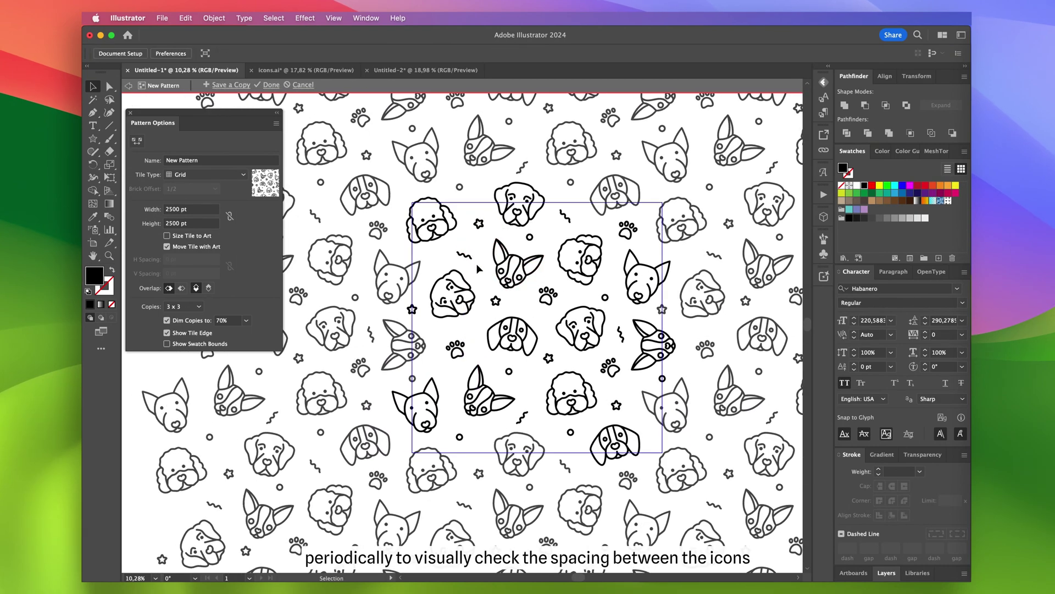
pyautogui.scroll(-2, 477, 267)
pyautogui.click(201, 307)
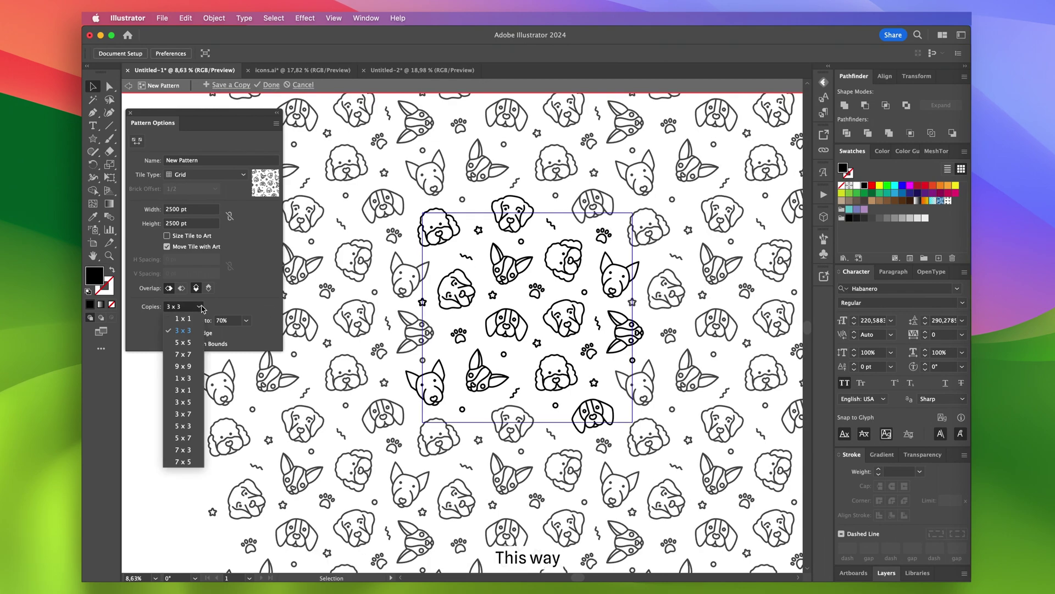
pyautogui.click(183, 343)
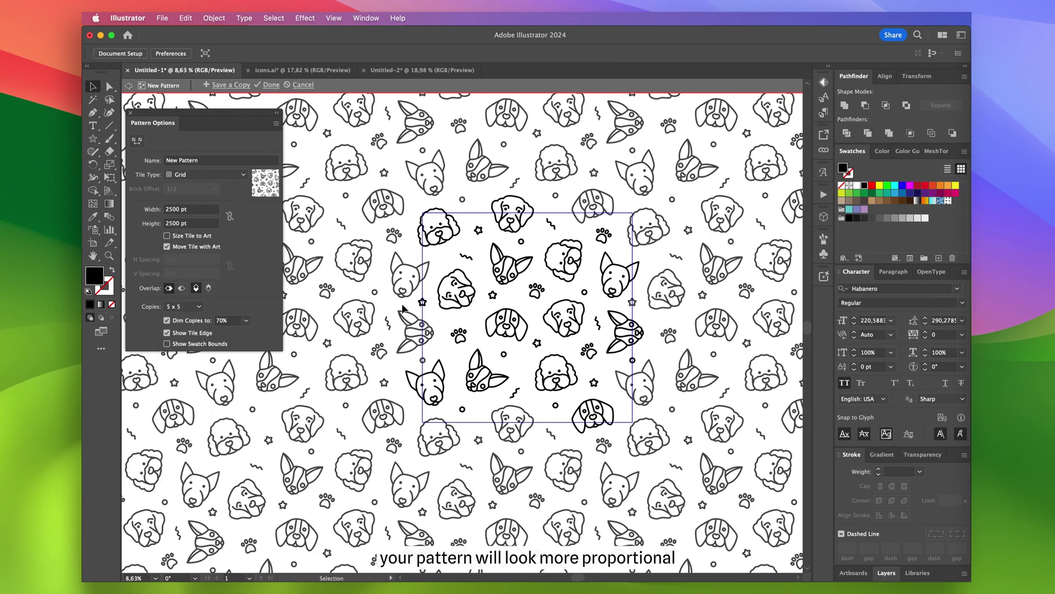
# - Name the pattern dogs_01 and finish editing it
pyautogui.scroll(-2, 403, 308)
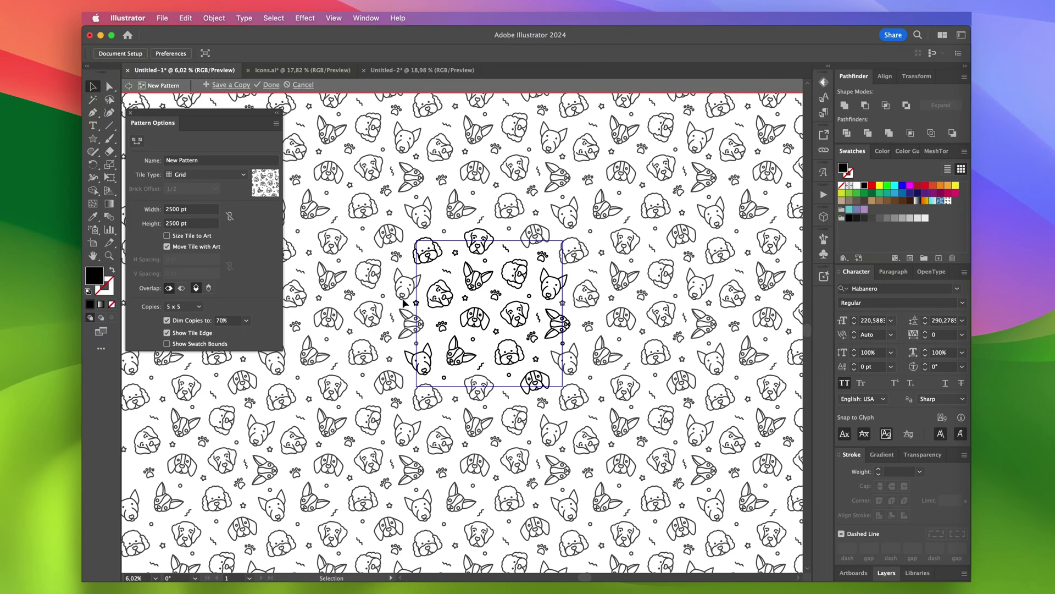
pyautogui.scroll(3, 403, 302)
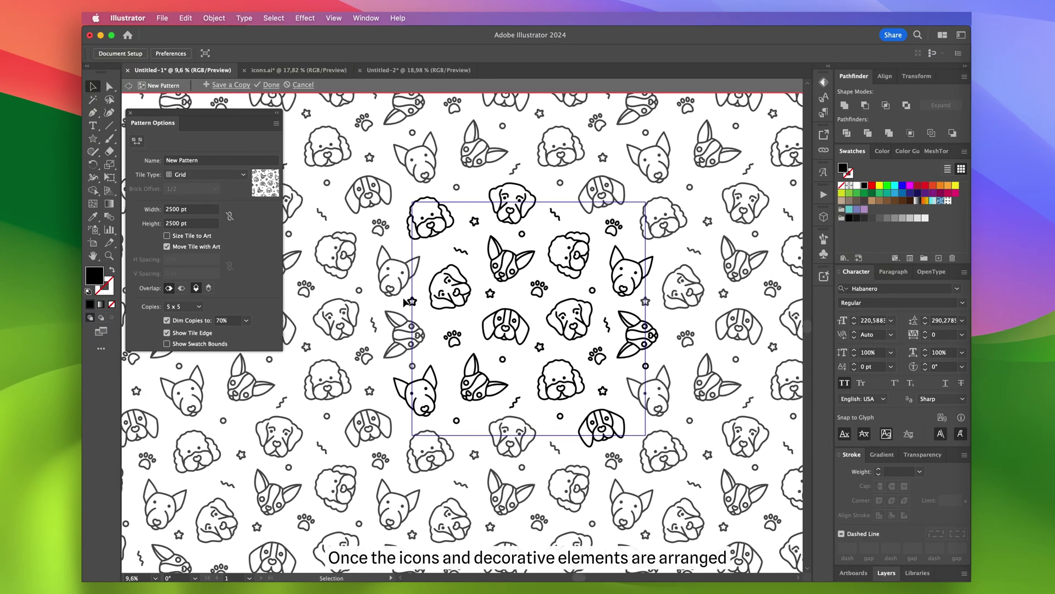
pyautogui.hscroll(1, 403, 300)
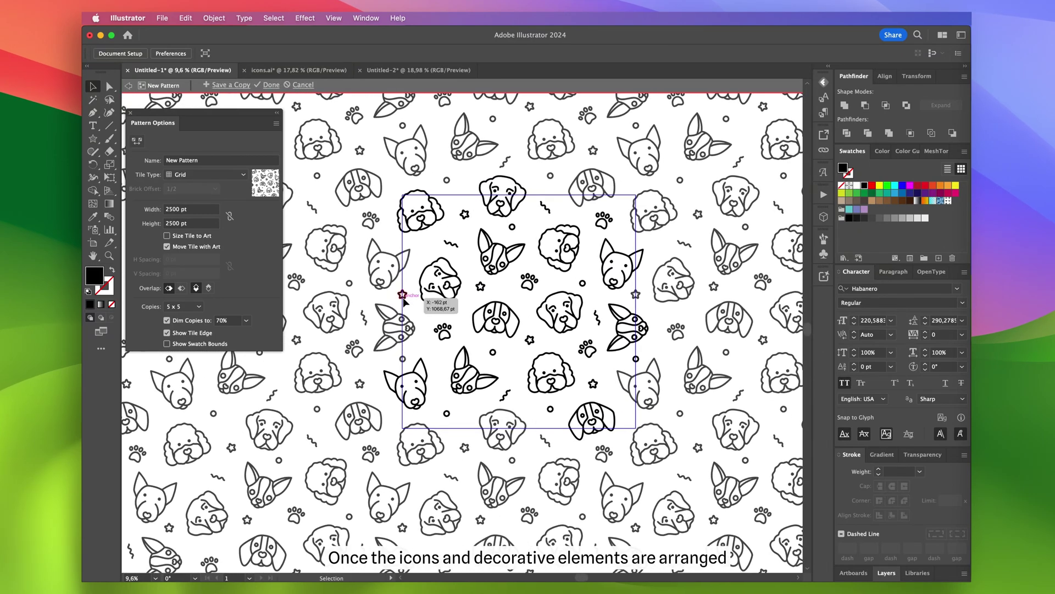
pyautogui.tripleClick(227, 159)
pyautogui.write('dogs_01')
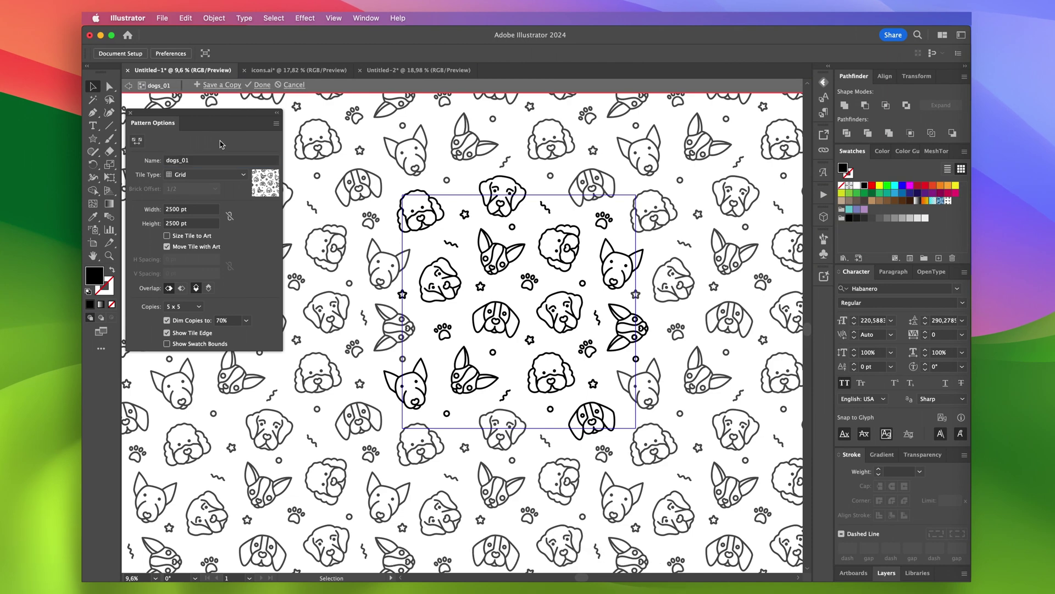
pyautogui.click(259, 86)
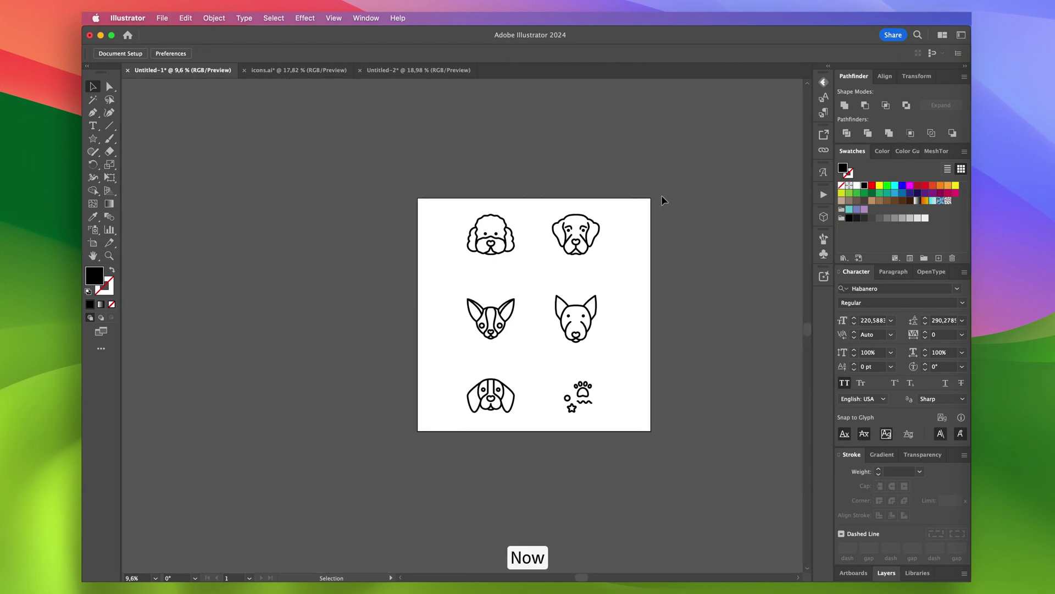
# - Delete all the original icons and decorative elements from the artboard
pyautogui.moveTo(664, 186); pyautogui.dragTo(404, 438)
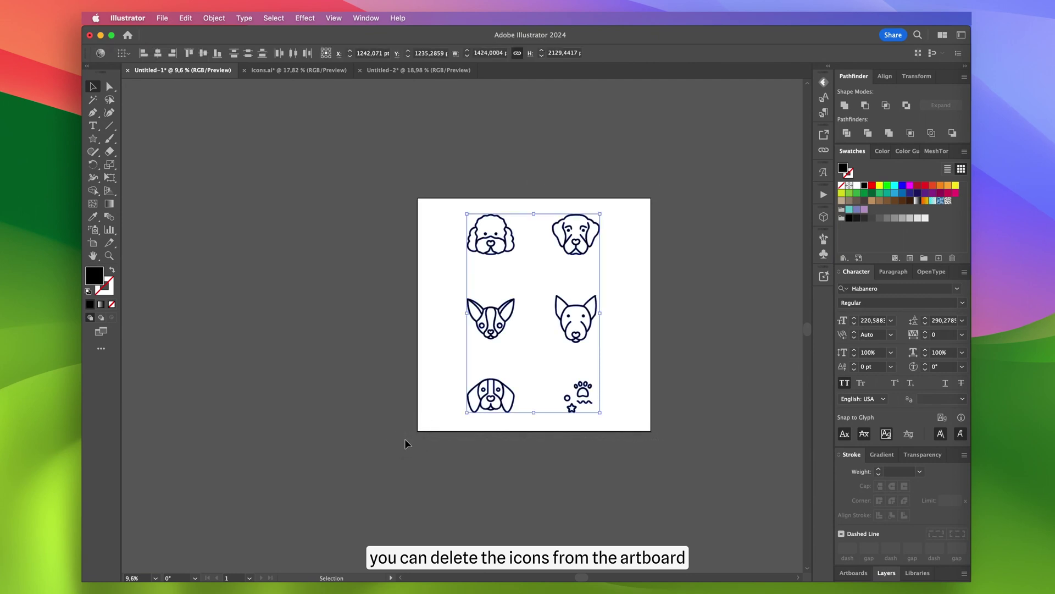
pyautogui.press('Delete')
# - Draw a 2500 x 2500 pt square covering the artboard and fill it with the dogs_01 pattern swatch
pyautogui.press('m')
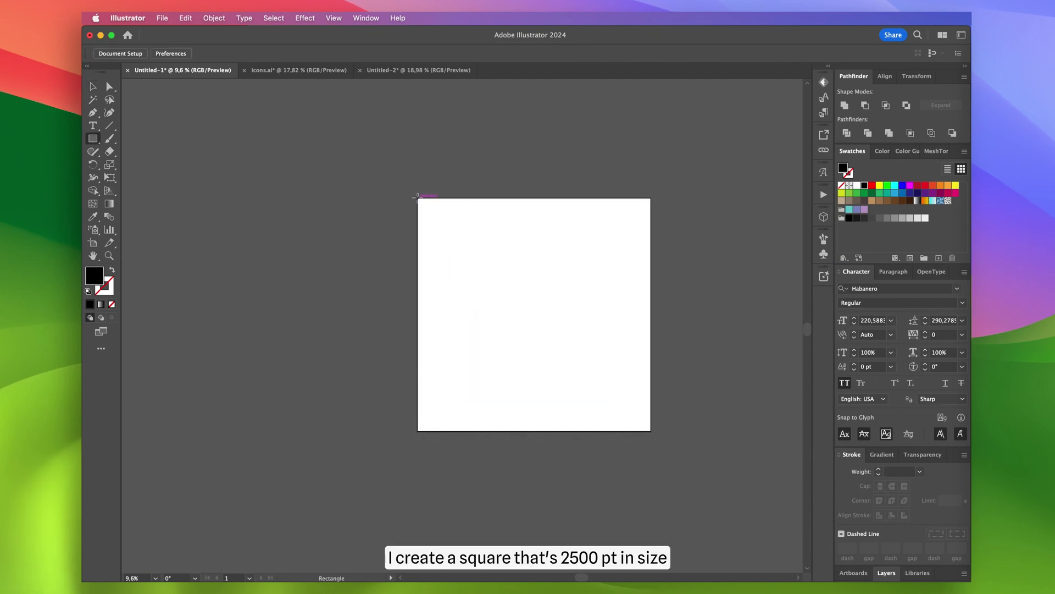
pyautogui.moveTo(418, 197); pyautogui.dragTo(653, 432)
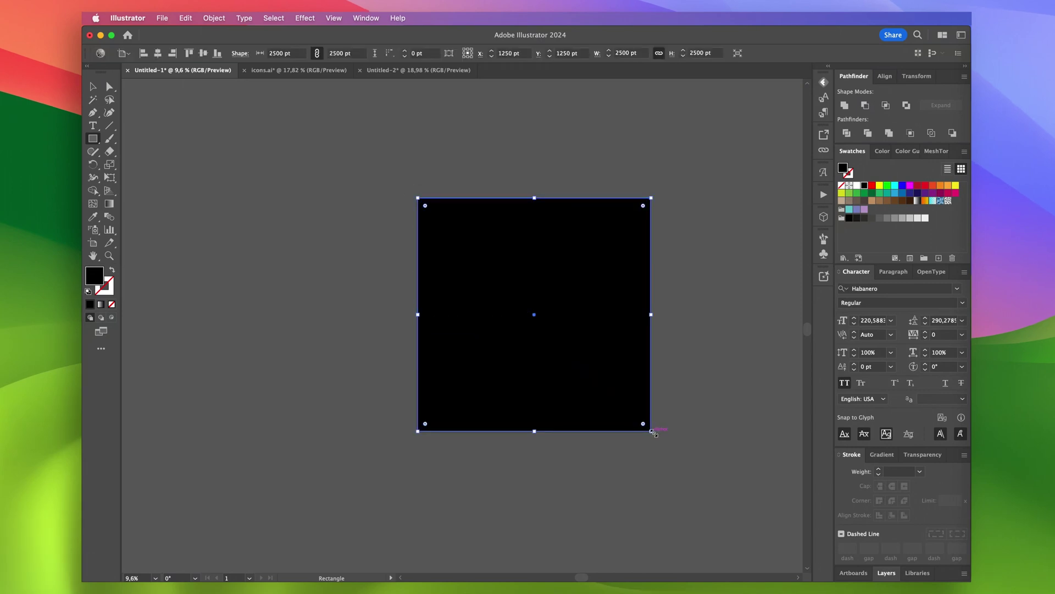
pyautogui.press('v')
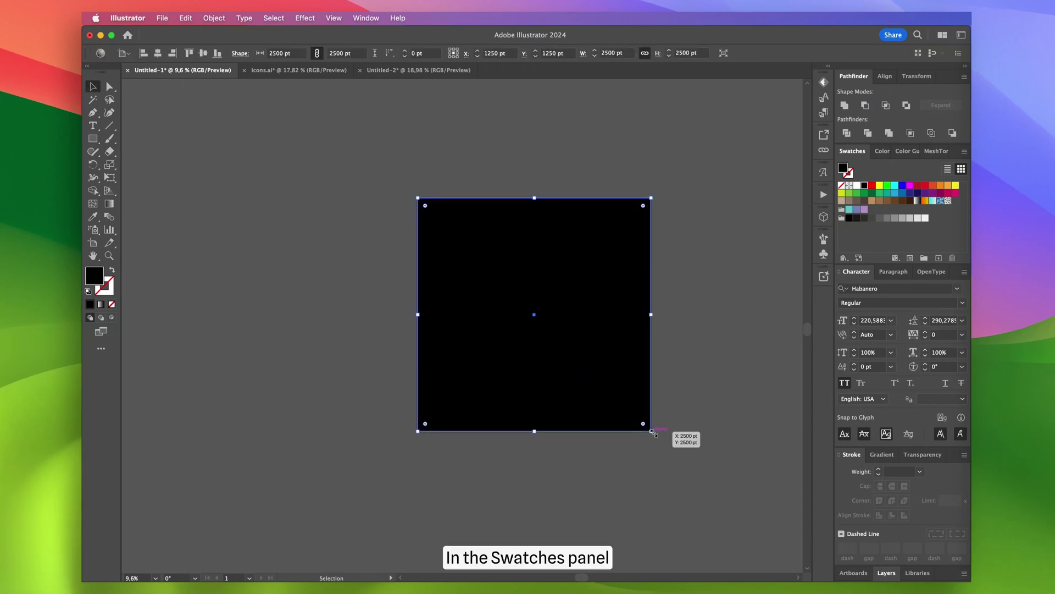
pyautogui.click(947, 202)
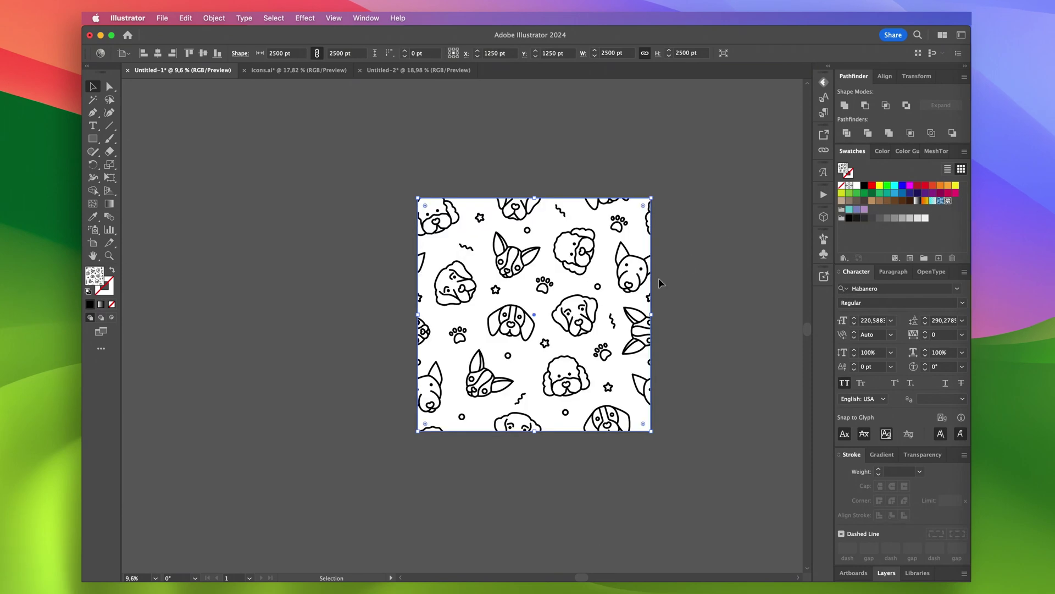
# - Expand the fill of the pattern square into separate artwork
pyautogui.click(214, 18)
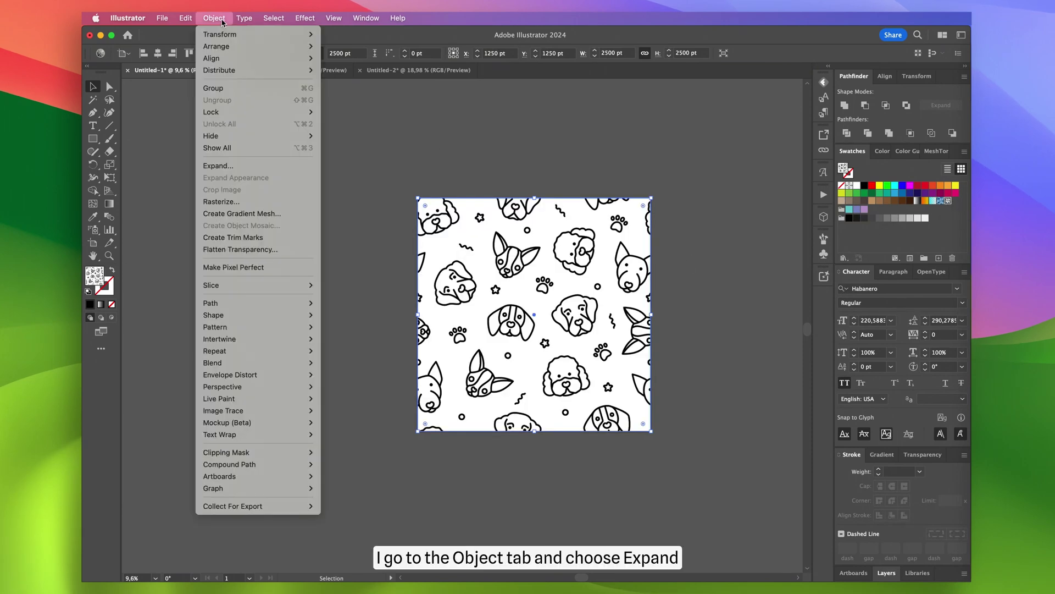
pyautogui.click(261, 171)
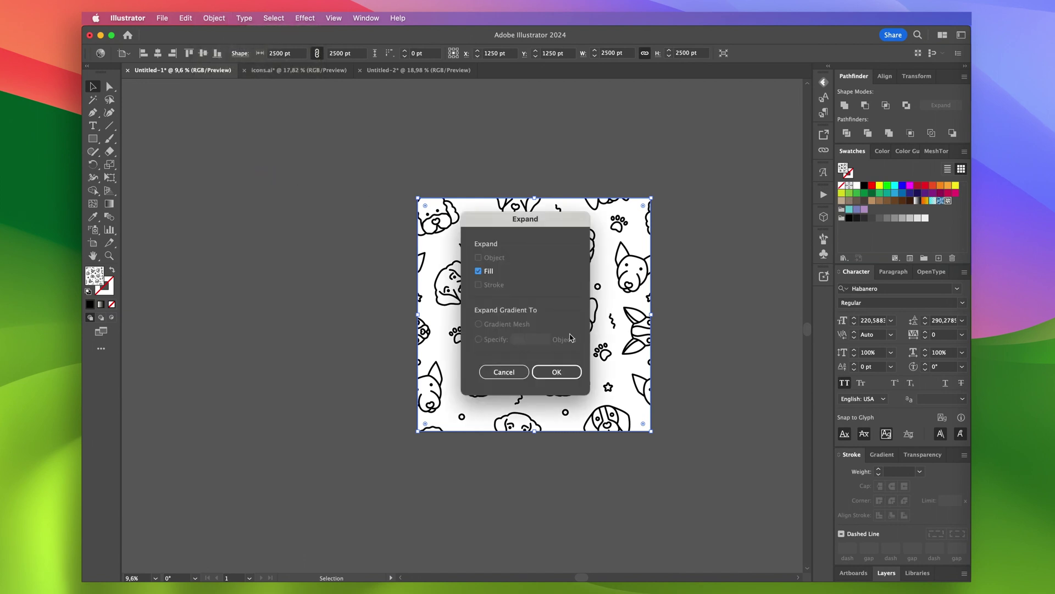
pyautogui.click(556, 372)
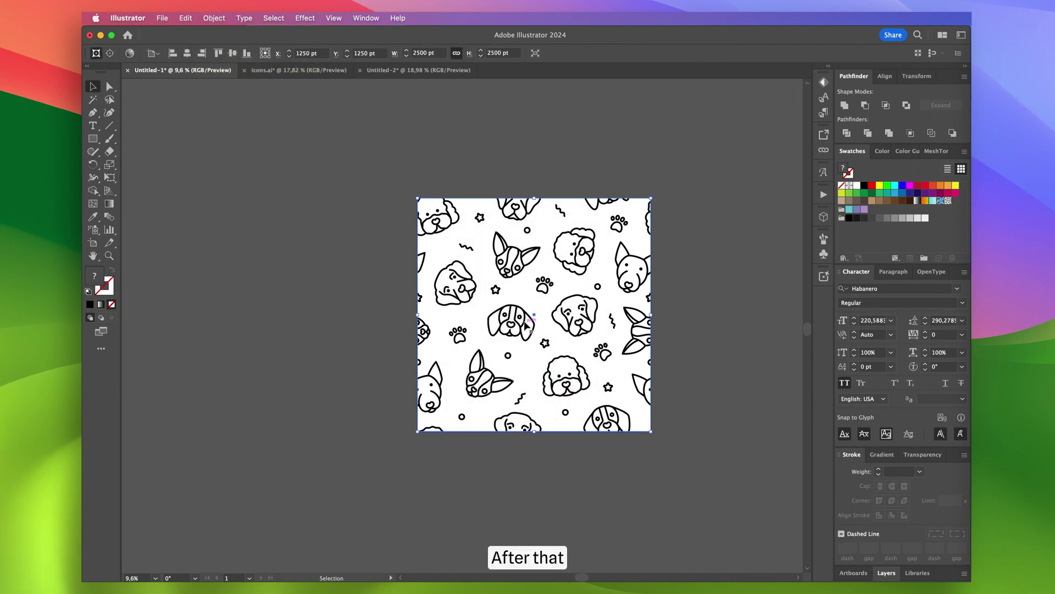
# - Ungroup the expanded pattern and release its clipping mask
pyautogui.rightClick(525, 324)
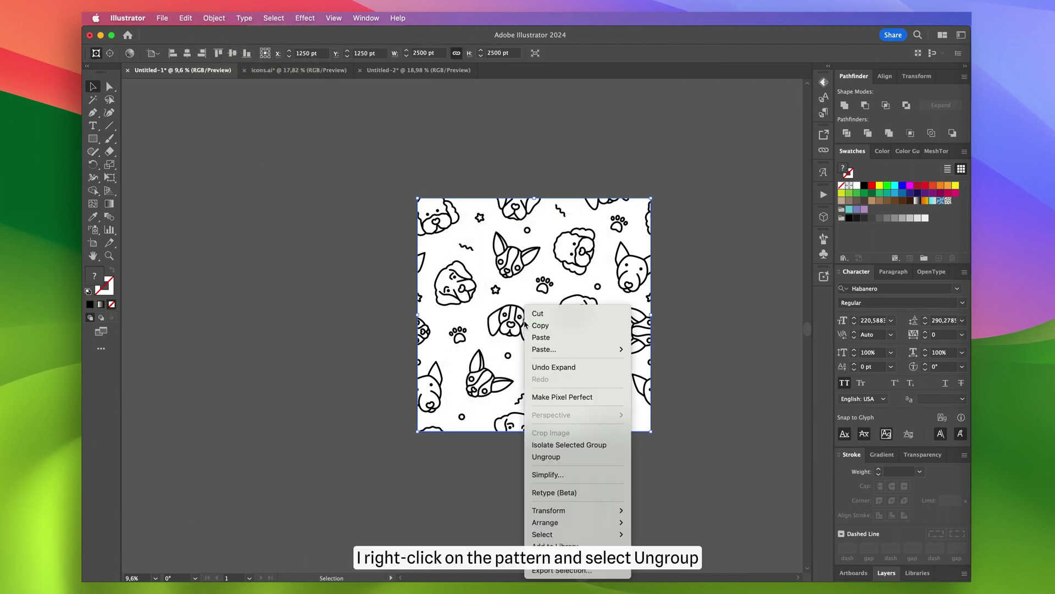
pyautogui.click(560, 457)
pyautogui.rightClick(522, 335)
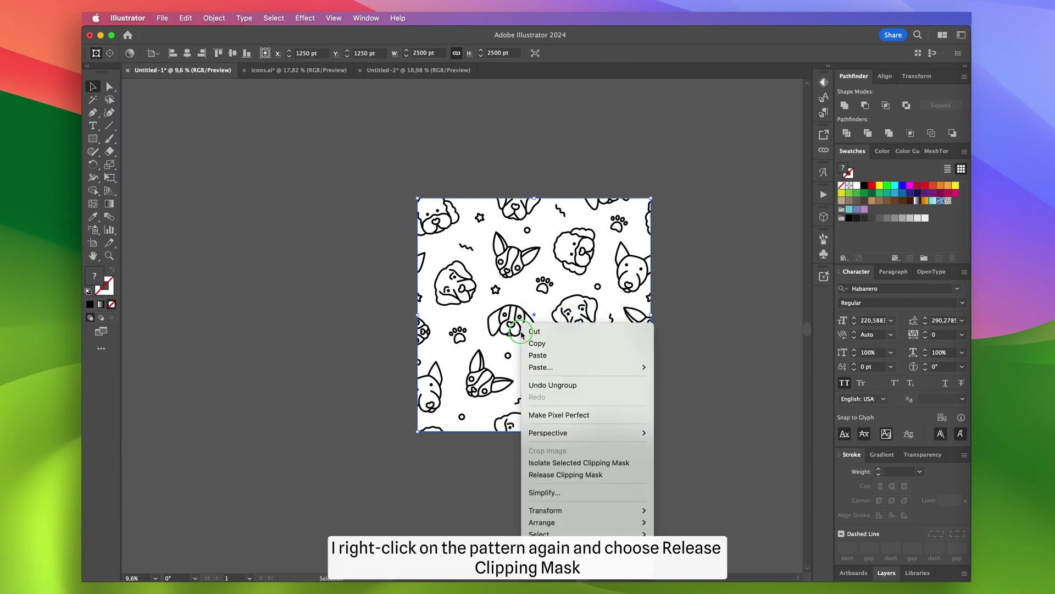
pyautogui.click(560, 475)
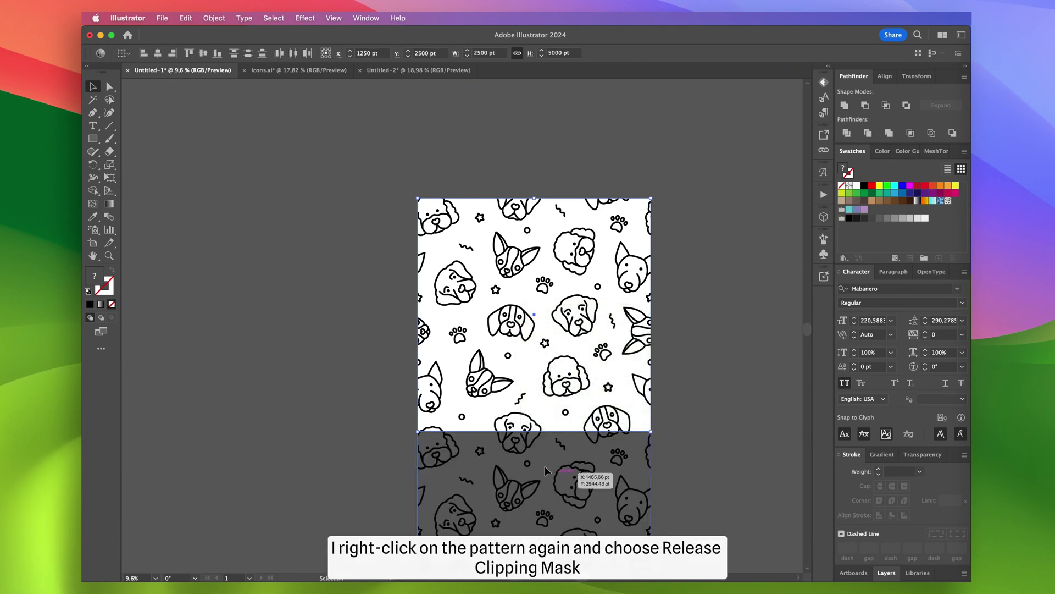
# - Delete the excess copy of the pattern tile below the artboard
pyautogui.click(405, 432)
pyautogui.click(432, 460)
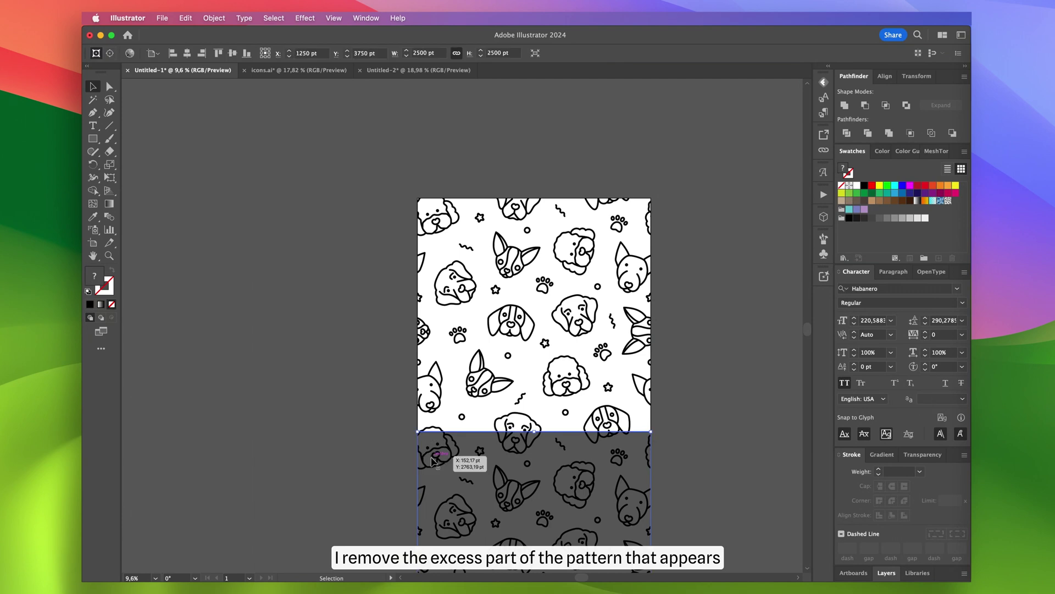
pyautogui.press('Delete')
# - Ungroup the remaining pattern tile on the artboard and release its clipping mask
pyautogui.click(504, 418)
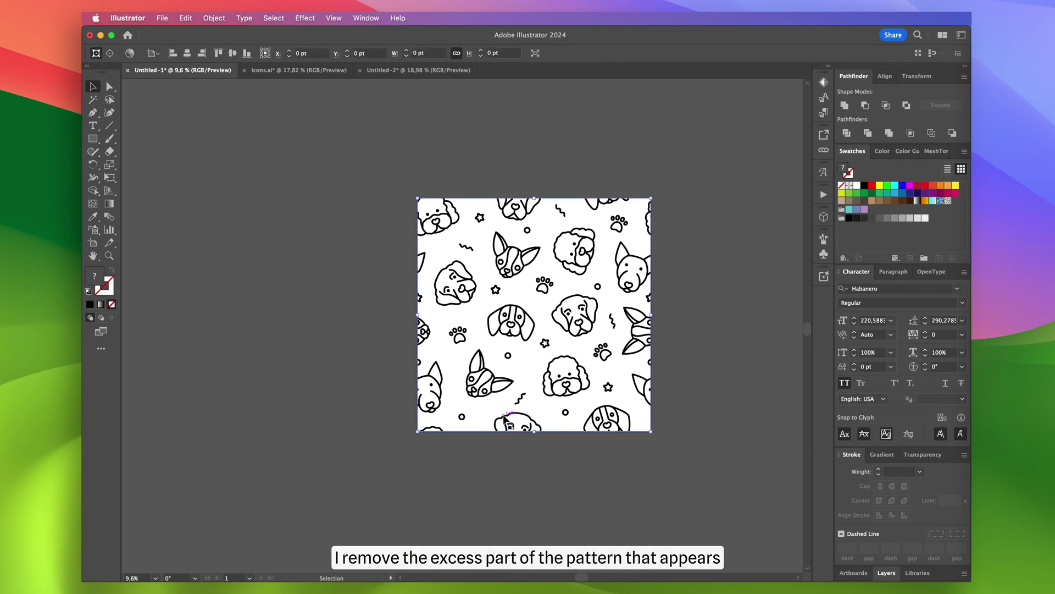
pyautogui.rightClick(504, 418)
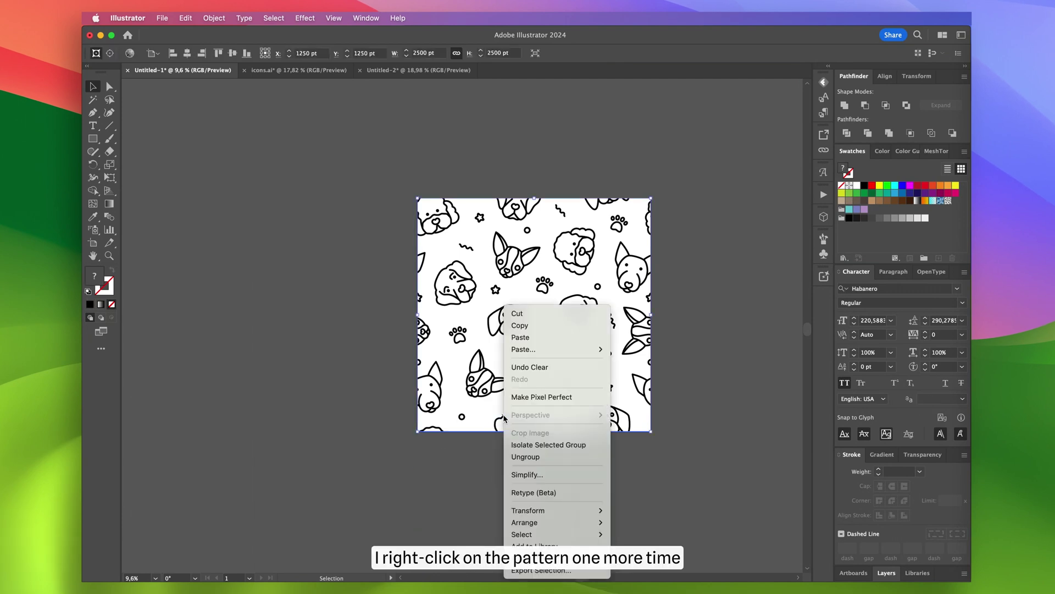
pyautogui.click(525, 456)
pyautogui.rightClick(510, 422)
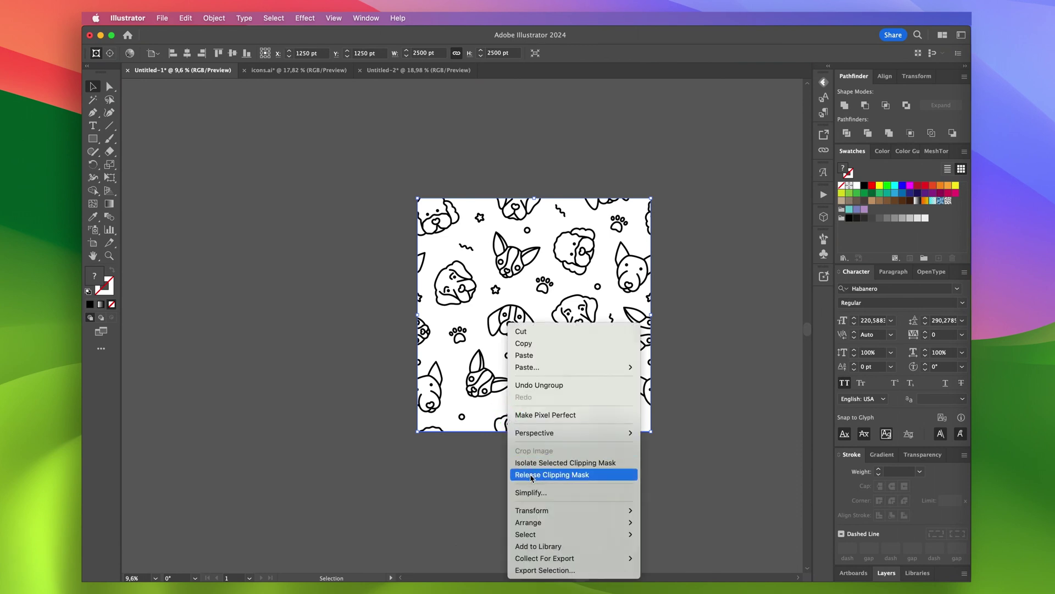
pyautogui.click(552, 474)
# - Delete the leftover empty, unfilled square path along the artboard edge
pyautogui.click(374, 487)
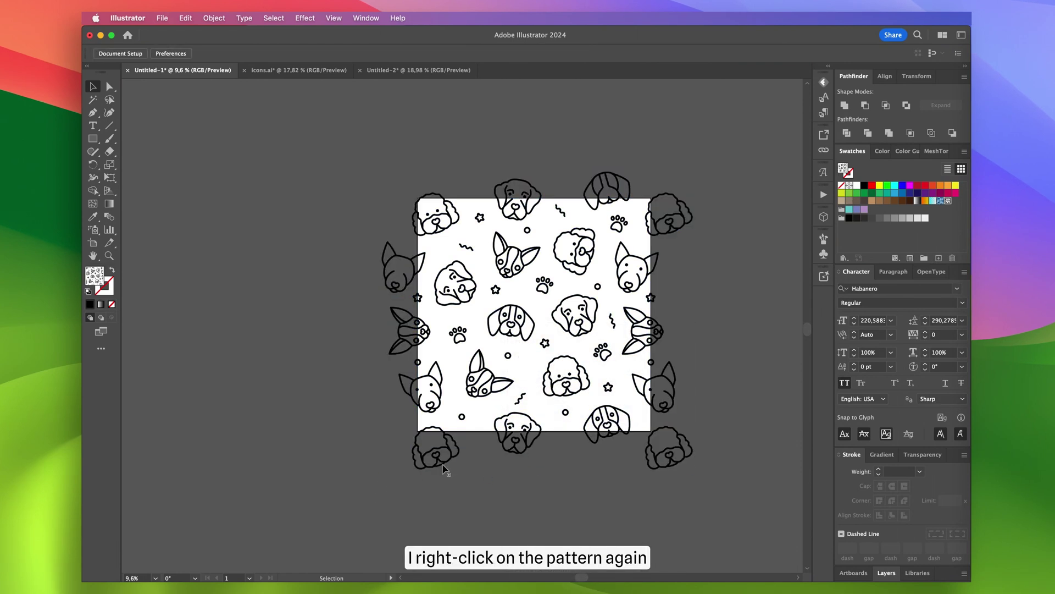
pyautogui.click(466, 433)
pyautogui.press('Delete')
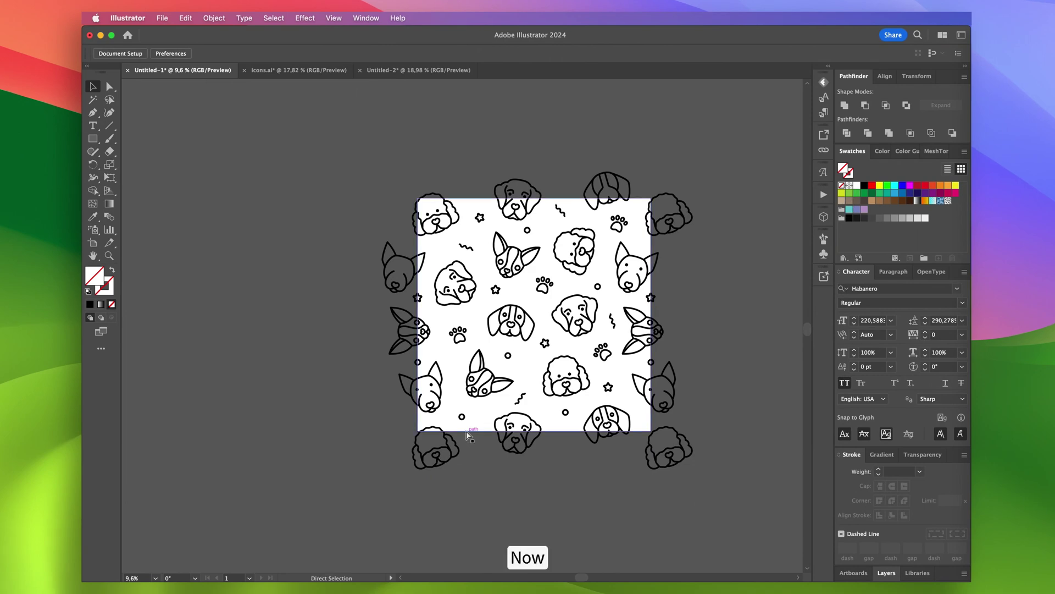
pyautogui.click(467, 434)
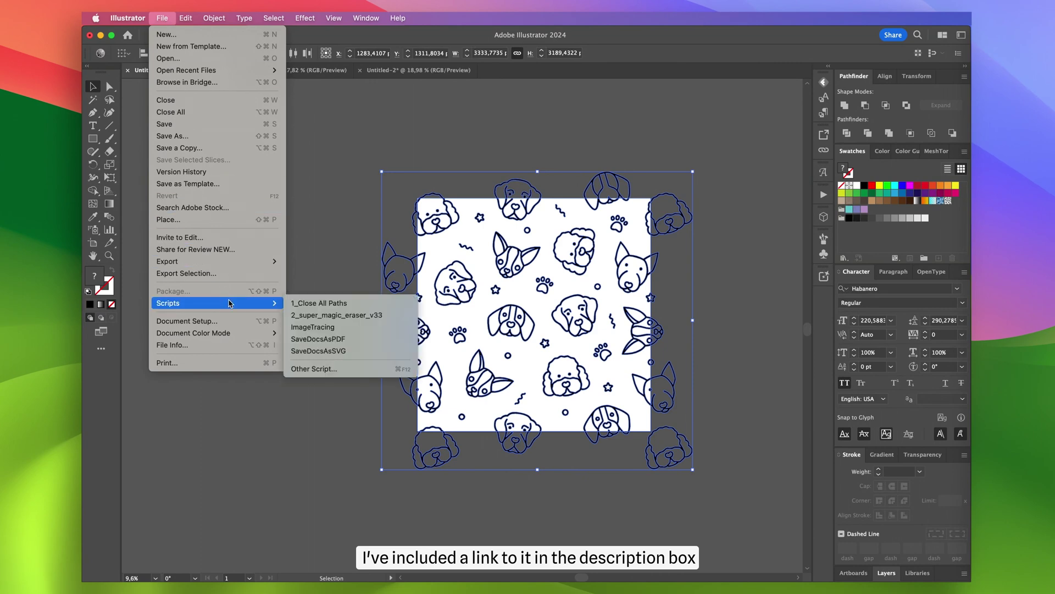
# - Run the 2_super_magic_eraser_v33 script on the selected artwork to trim everything outside the artboard, continuing without saving the file
pyautogui.click(339, 318)
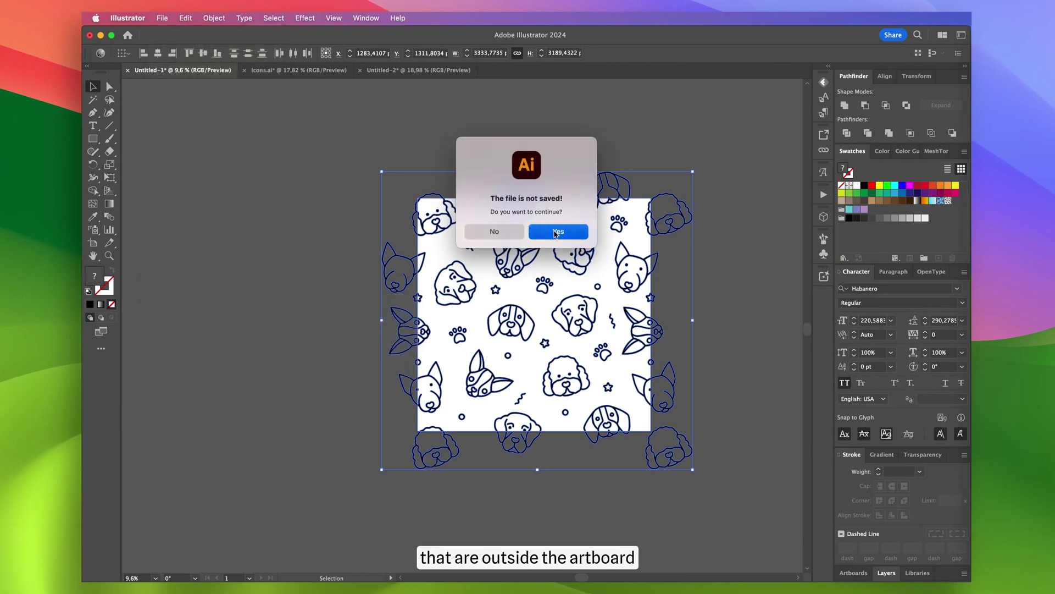
pyautogui.click(555, 232)
pyautogui.click(540, 335)
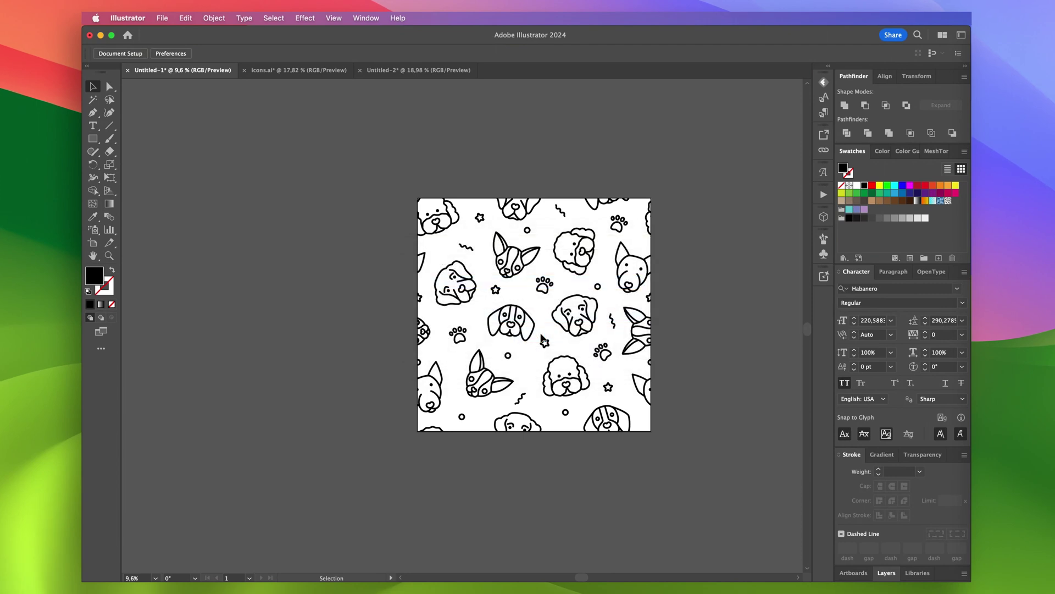
# - Draw a 2500 x 2500 pt square covering the artboard, fill it with purple and place it behind the icons
pyautogui.press('m')
pyautogui.moveTo(418, 199); pyautogui.dragTo(650, 431)
pyautogui.press('v')
pyautogui.doubleClick(844, 169)
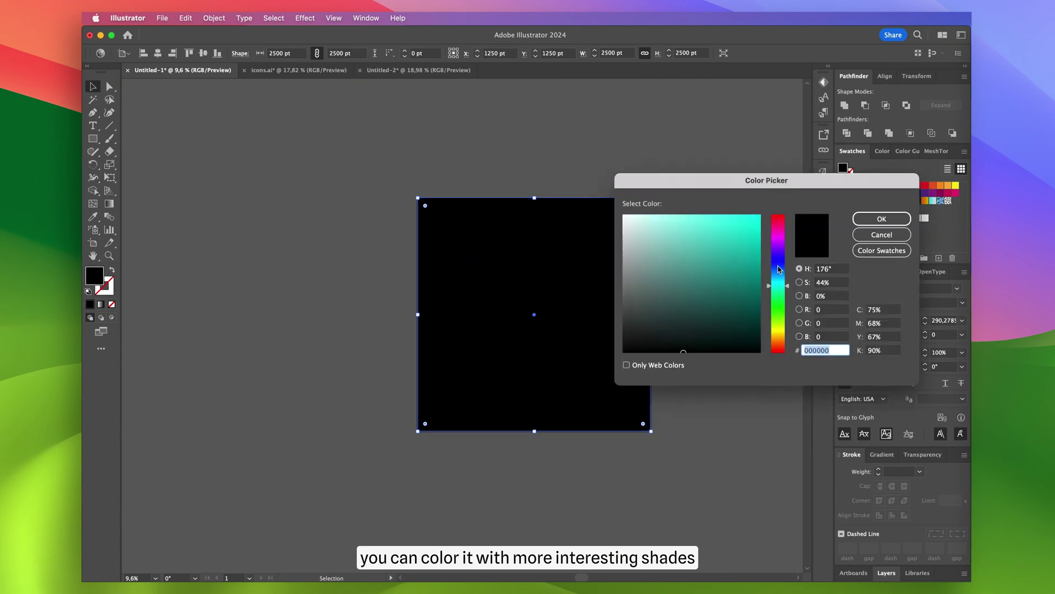
pyautogui.click(779, 253)
pyautogui.click(716, 216)
pyautogui.click(865, 216)
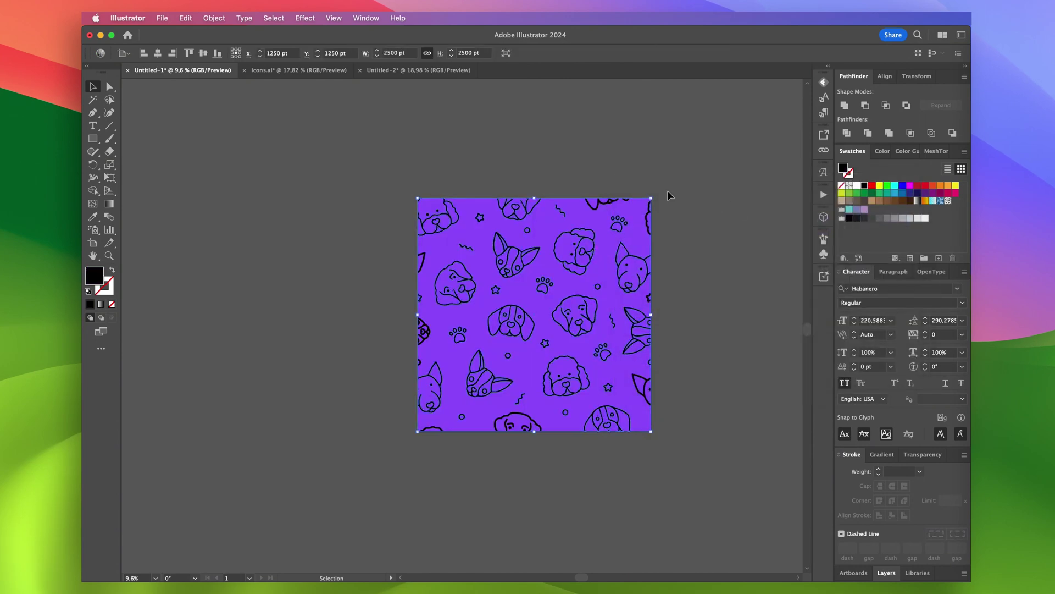
# - Select all the dog icons and decorative elements without the background and recolour them light purple (bb9bf9)
pyautogui.keyDown('shift'); pyautogui.click(458, 425); pyautogui.keyUp('shift')
pyautogui.rightClick(493, 388)
pyautogui.click(516, 461)
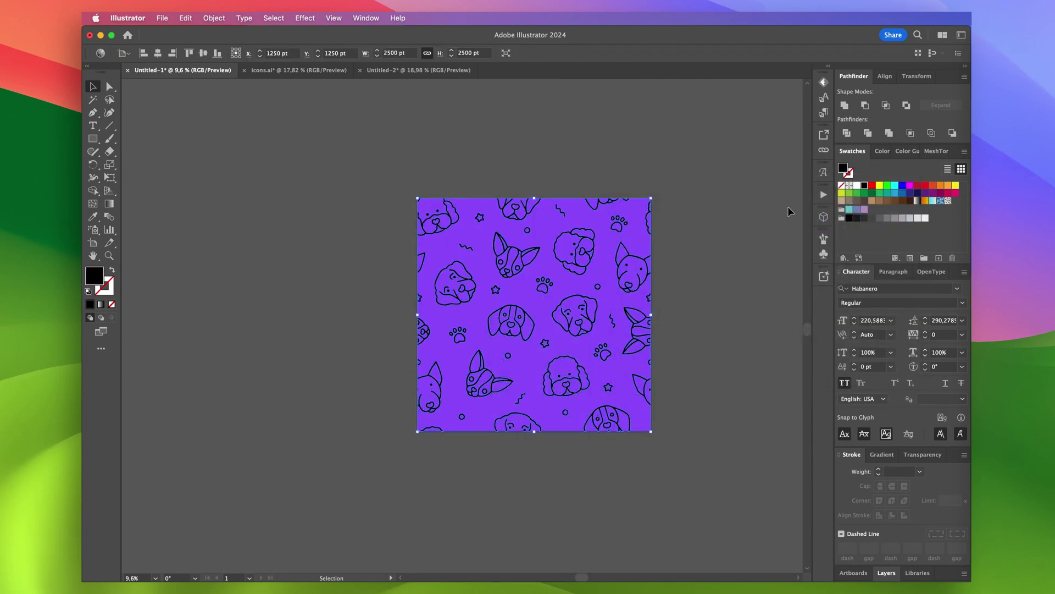
pyautogui.click(857, 185)
pyautogui.press('i')
pyautogui.click(645, 233)
pyautogui.press('v')
pyautogui.doubleClick(840, 169)
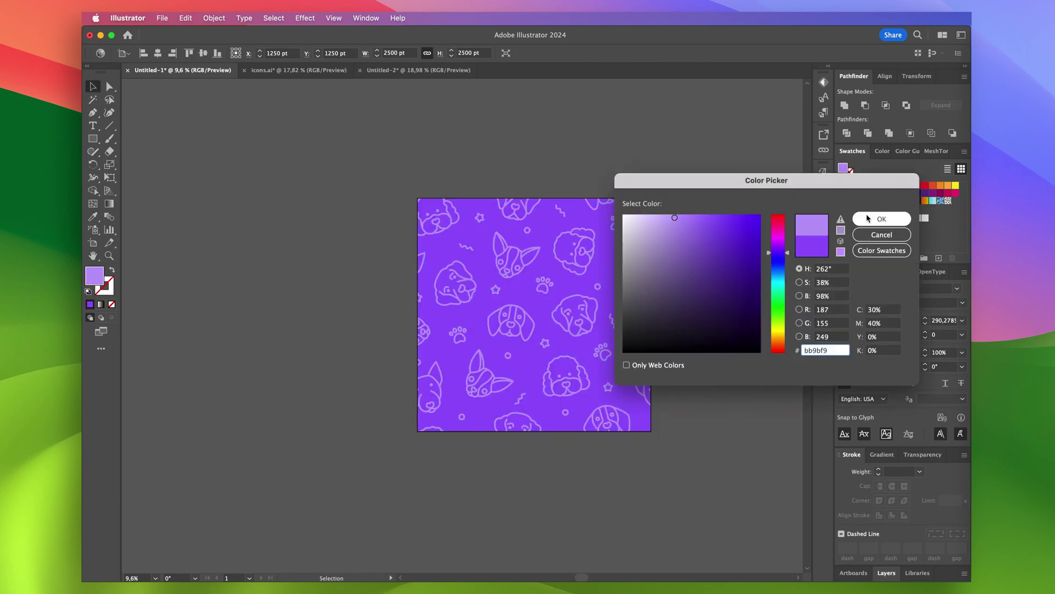
pyautogui.click(868, 218)
pyautogui.click(701, 217)
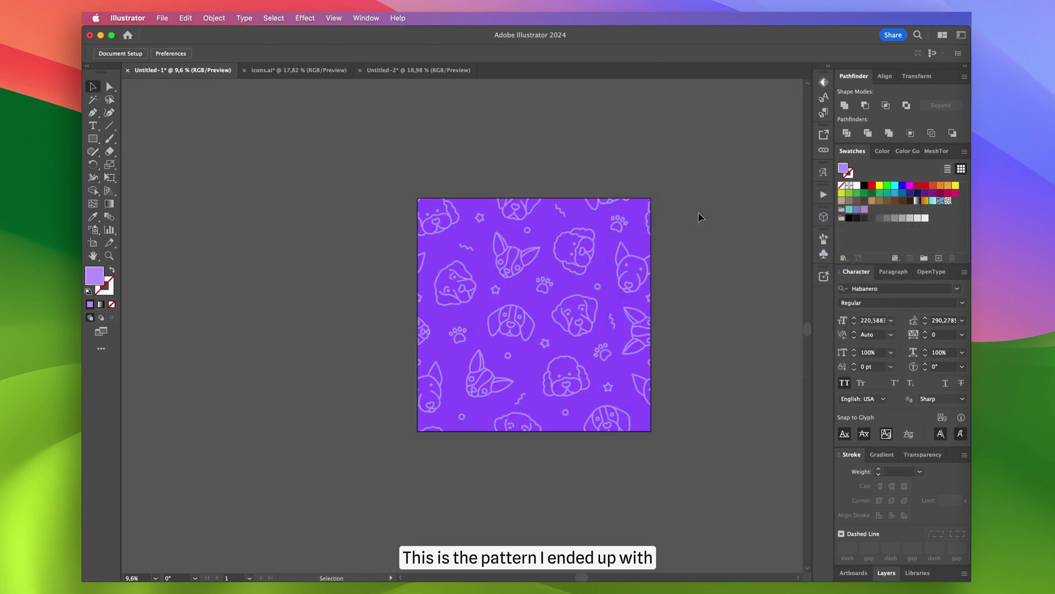